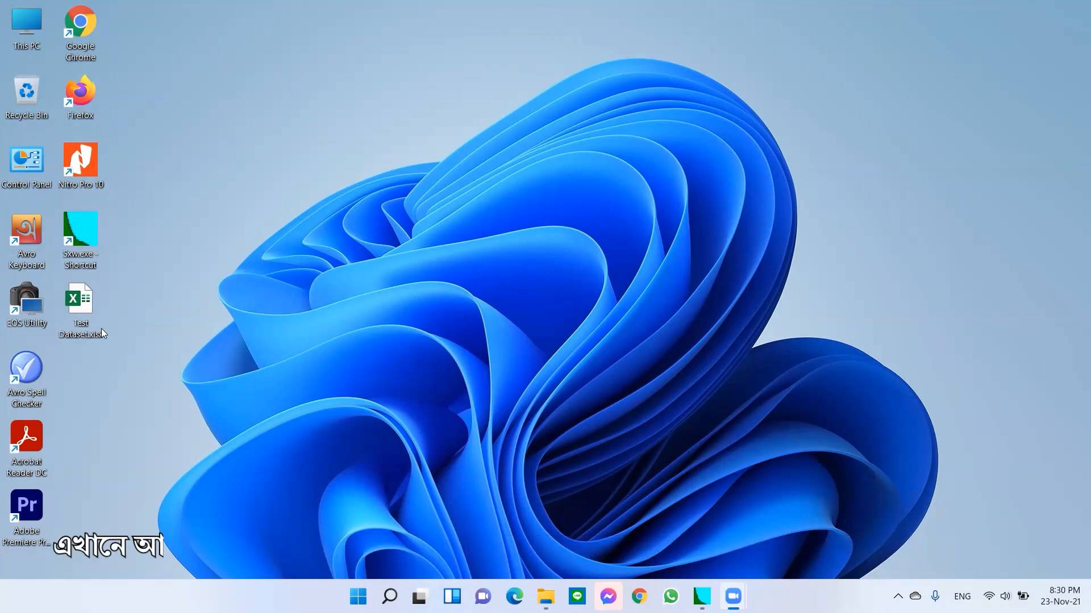
- Open the Test Dataset.xlsx workbook and review its variety, plant height and grain yield columns
double_click(81, 311)
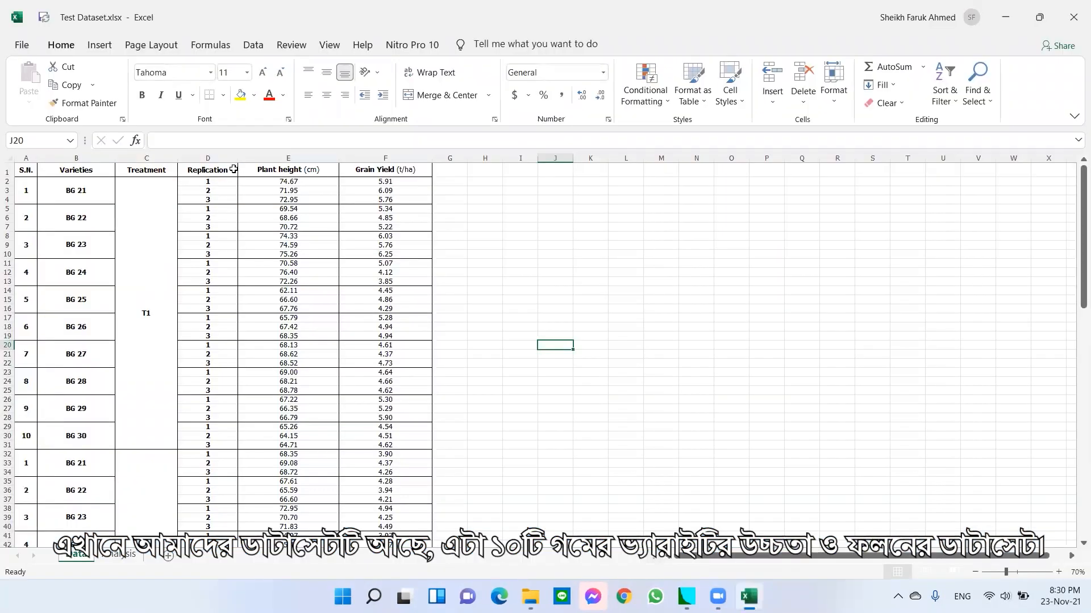
drag(253, 168, 360, 173)
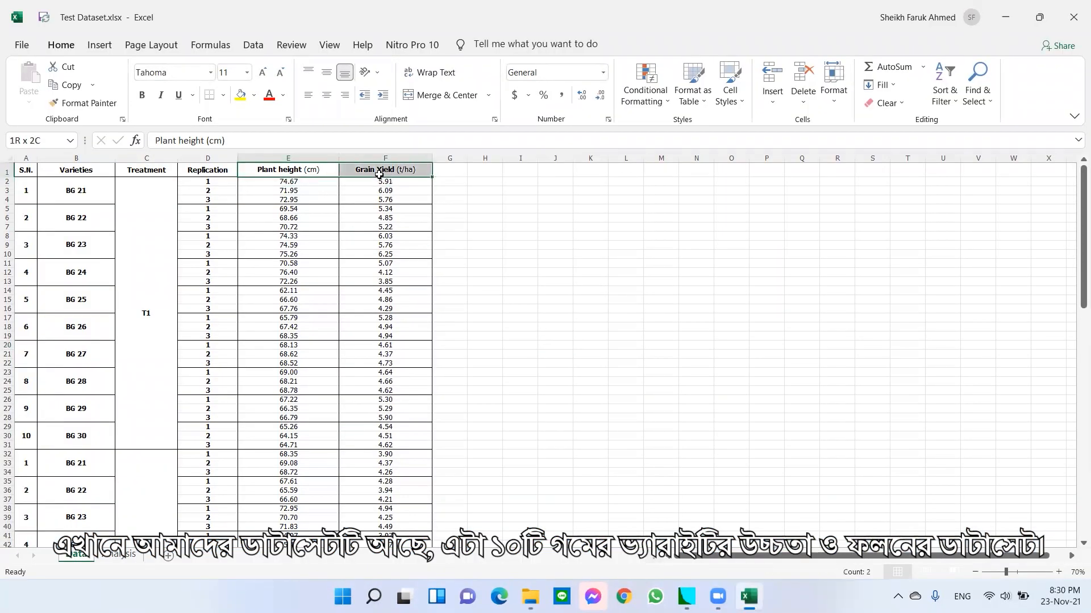
drag(85, 190, 85, 436)
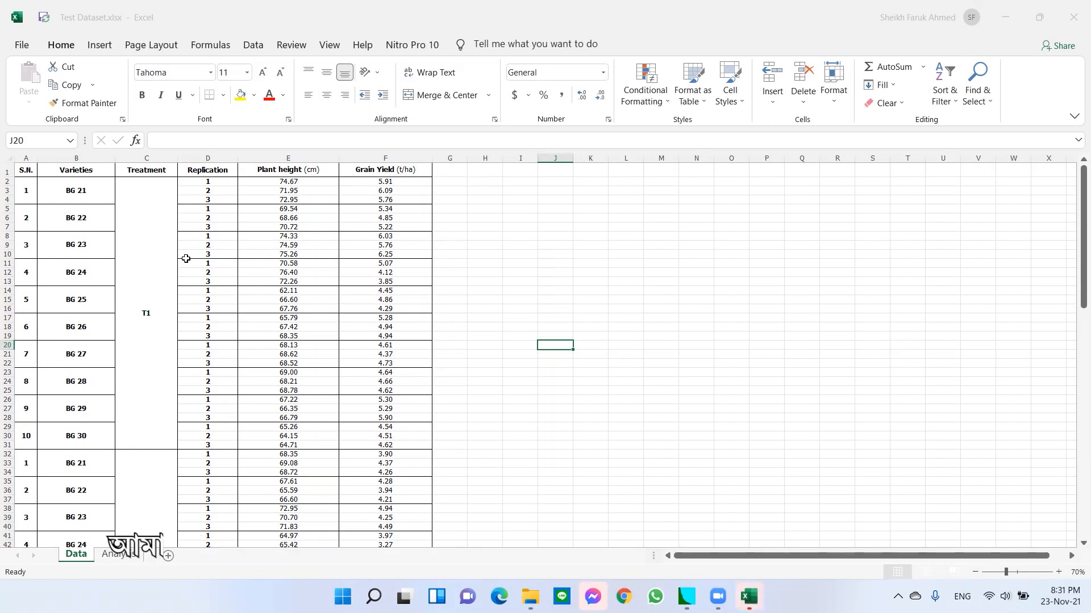
ctrl+scroll(199, 250, up, 6)
ctrl+scroll(201, 254, down, 1)
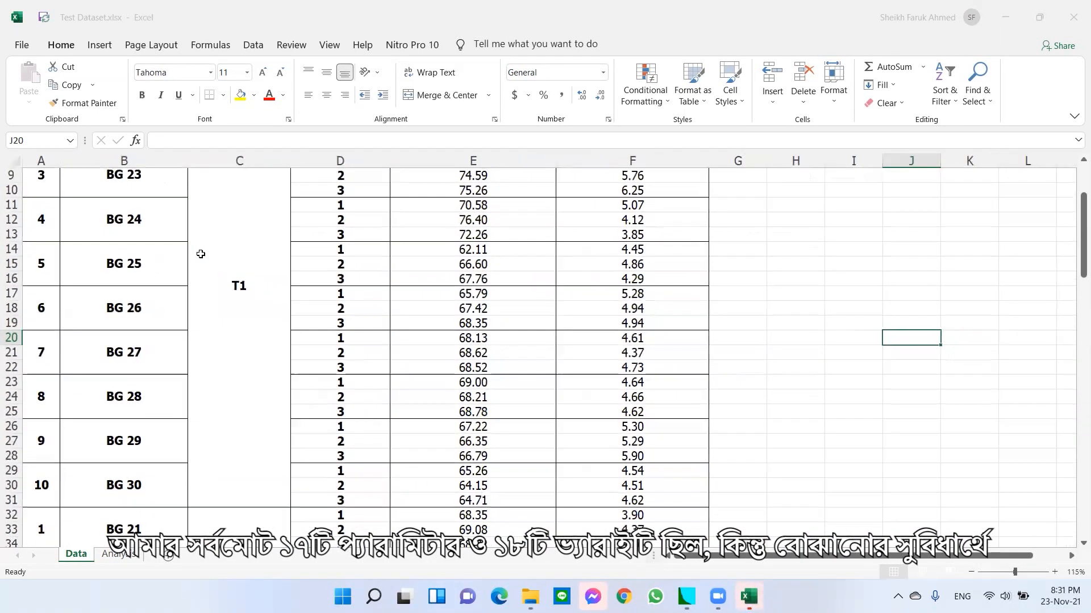
scroll(201, 254, up, 3)
drag(464, 182, 625, 181)
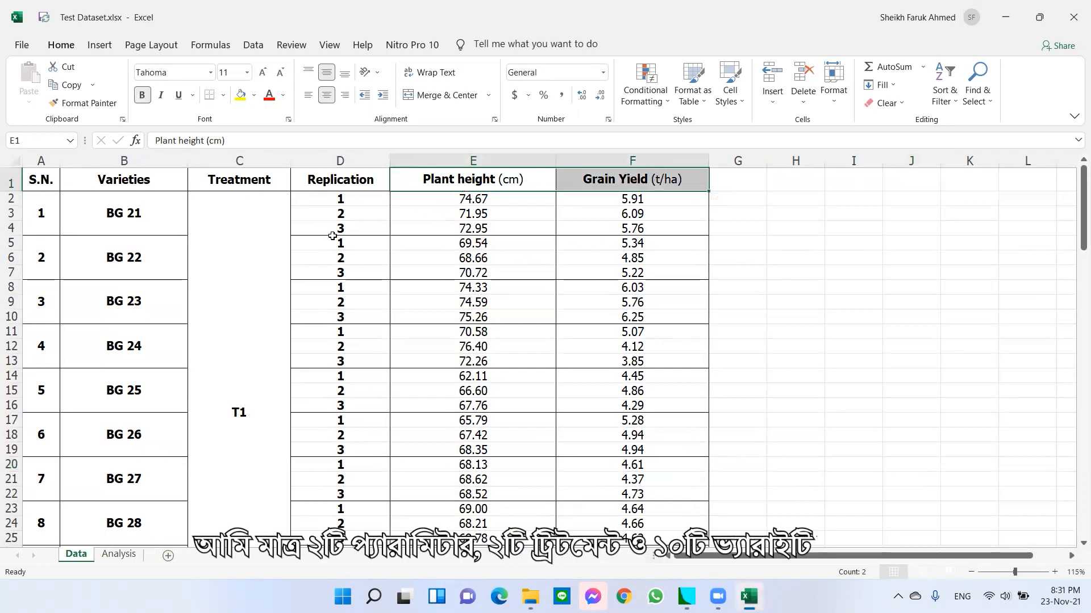
drag(118, 212, 114, 566)
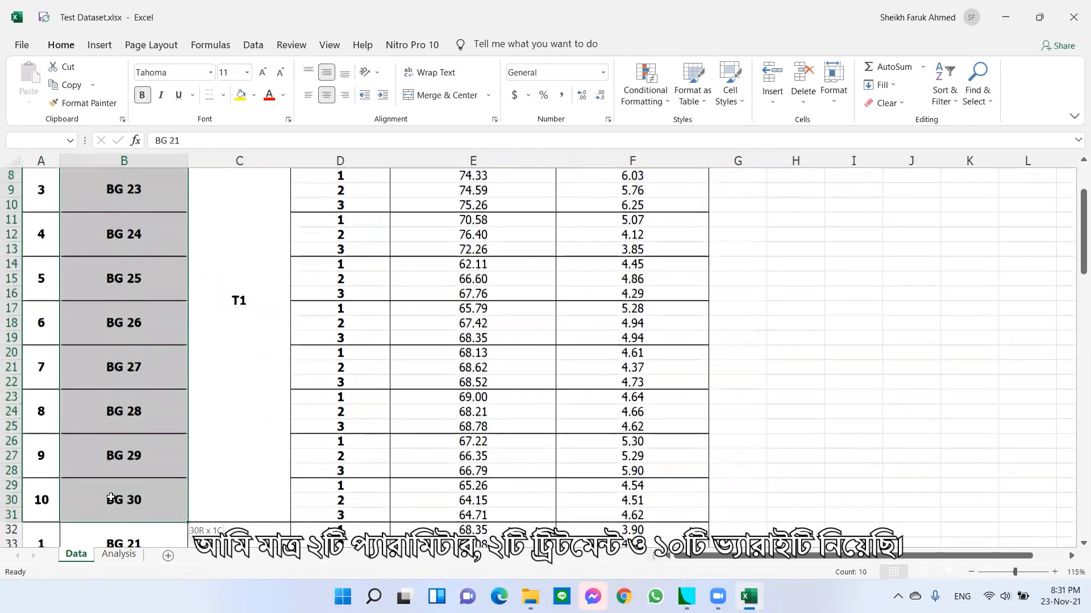
scroll(250, 348, up, 3)
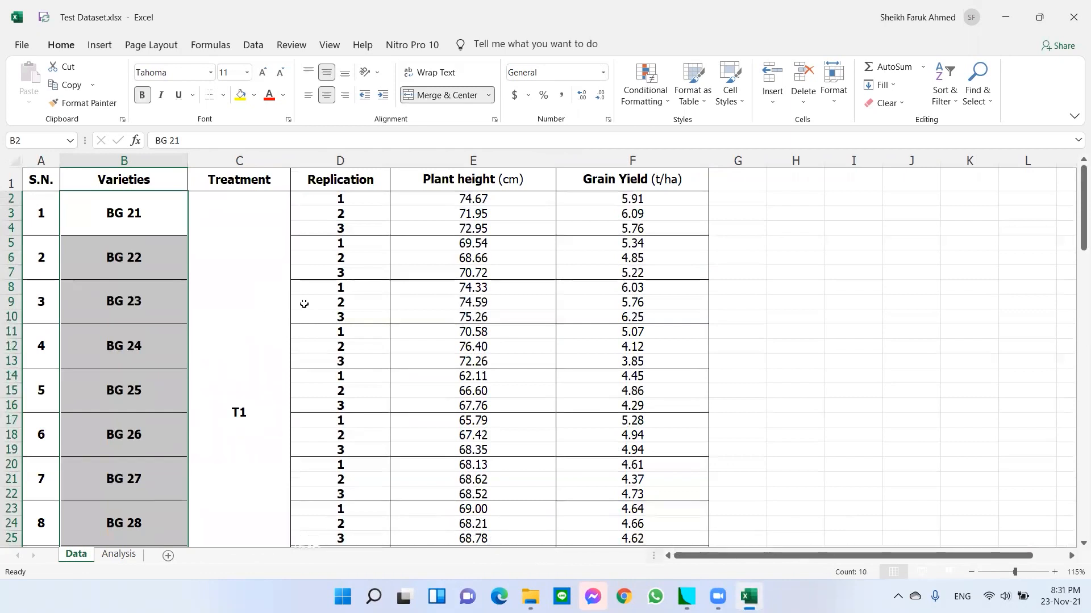
- Examine the serial number, variety and replication columns of the Data sheet across both treatments
drag(41, 180, 30, 533)
scroll(122, 323, up, 2)
drag(113, 180, 126, 528)
scroll(199, 341, up, 2)
drag(340, 180, 341, 540)
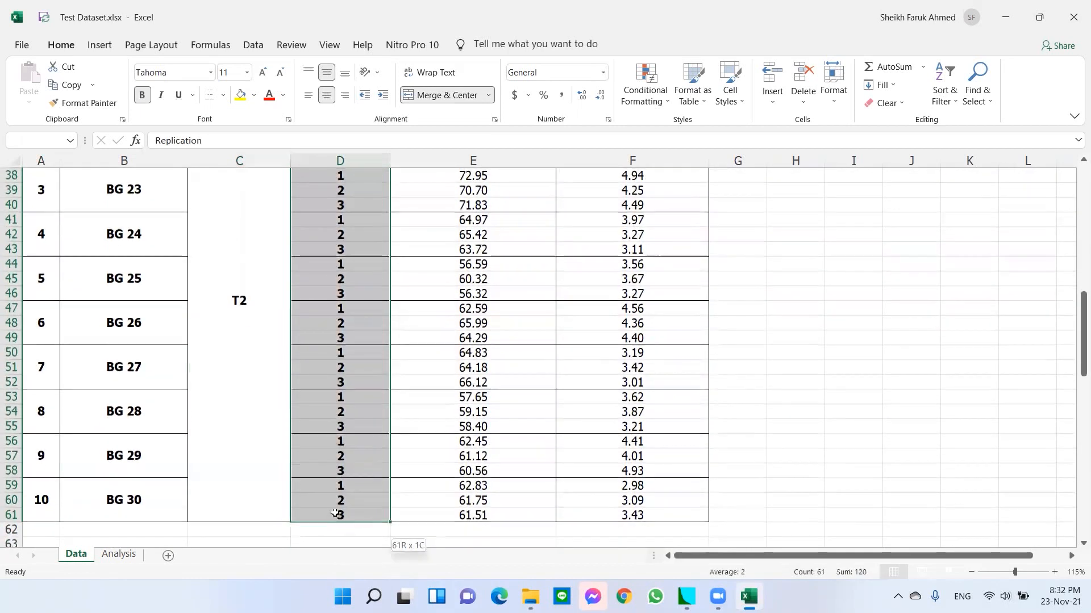
scroll(337, 419, up, 10)
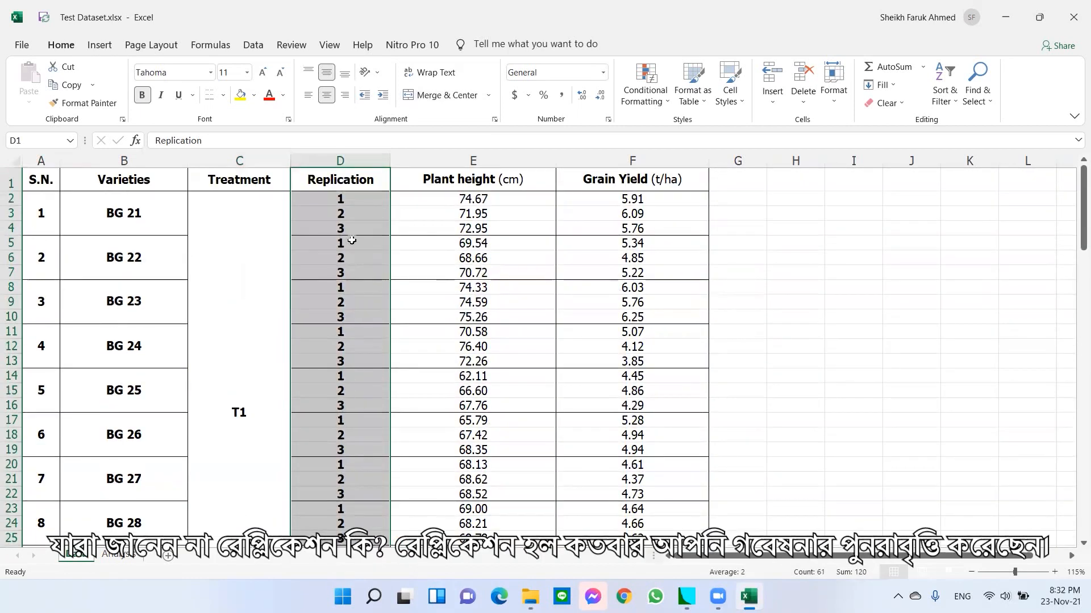
click(347, 217)
drag(341, 180, 358, 497)
click(341, 228)
drag(341, 180, 341, 537)
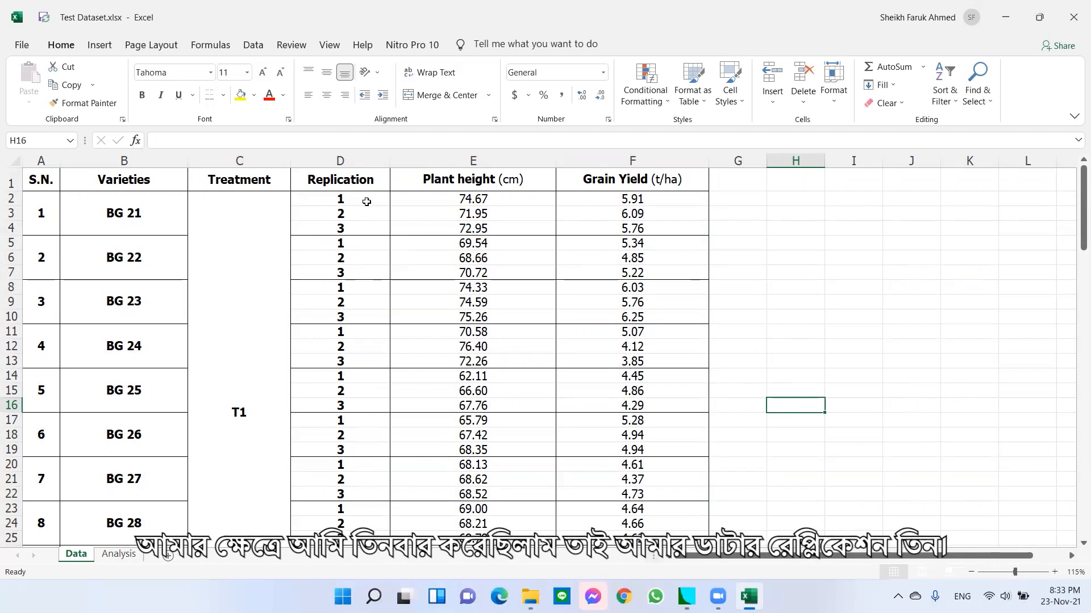
- Examine the plant height and grain yield measurements in the Data sheet
drag(474, 180, 527, 508)
drag(627, 186, 632, 523)
drag(399, 203, 665, 523)
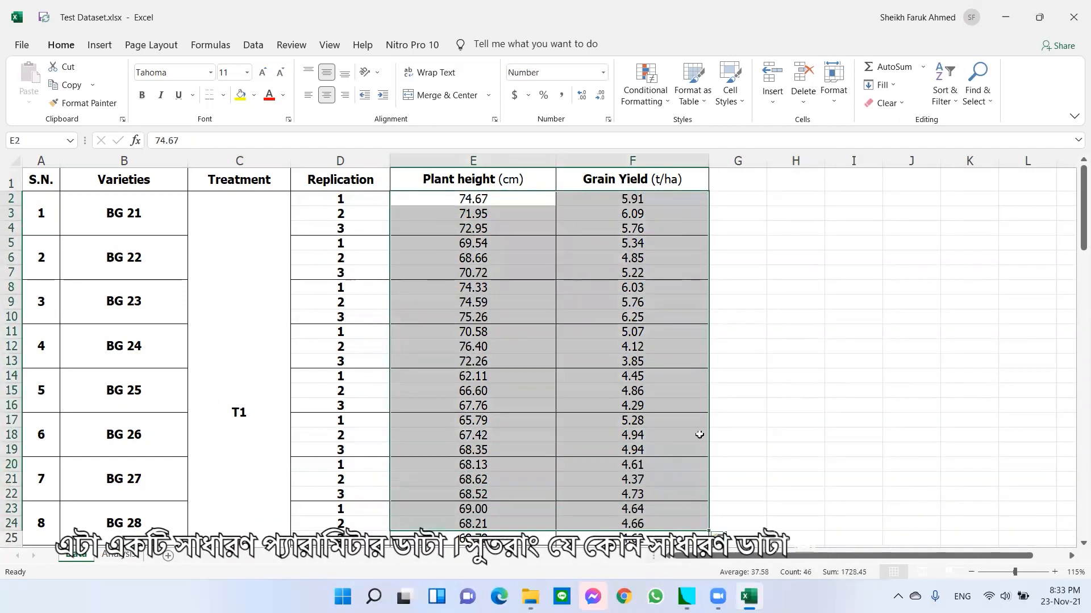
click(770, 406)
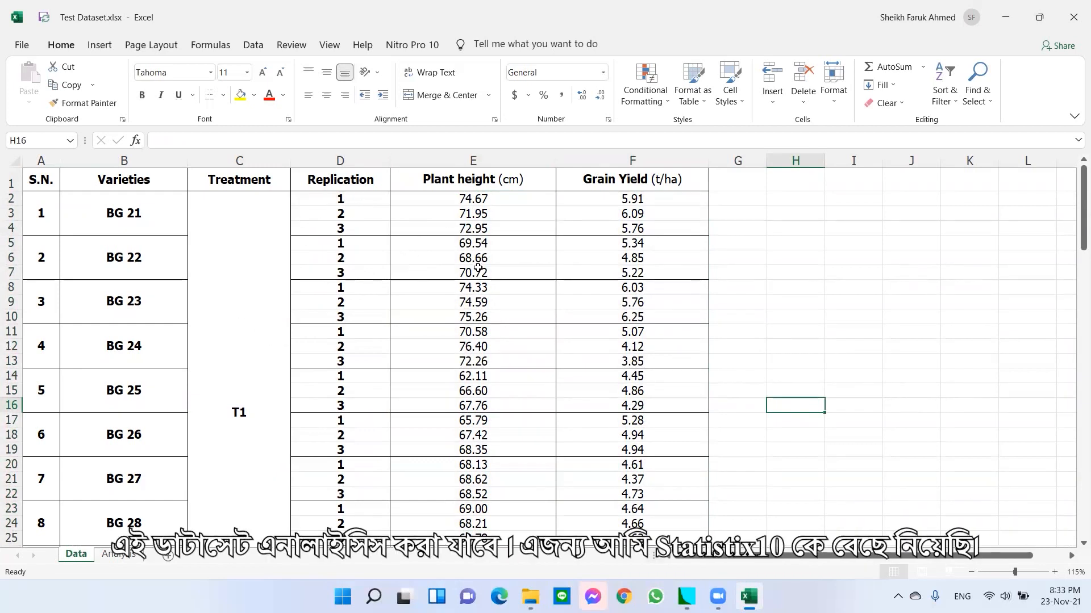
- Reduce the workbook to a smaller floating window, widen it and shift it aside on the desktop
click(1039, 17)
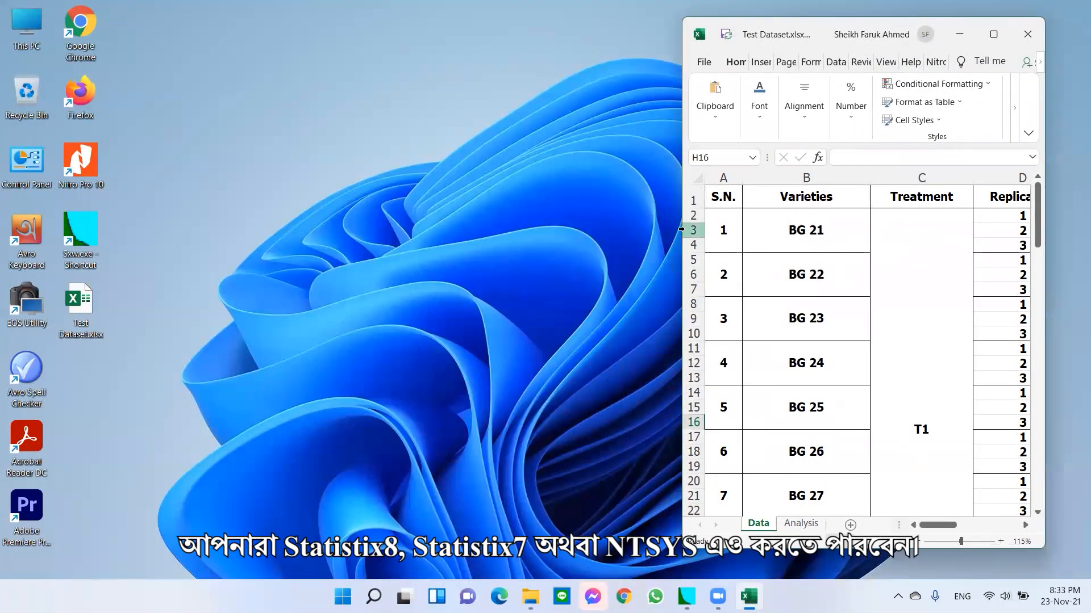
drag(680, 230, 532, 227)
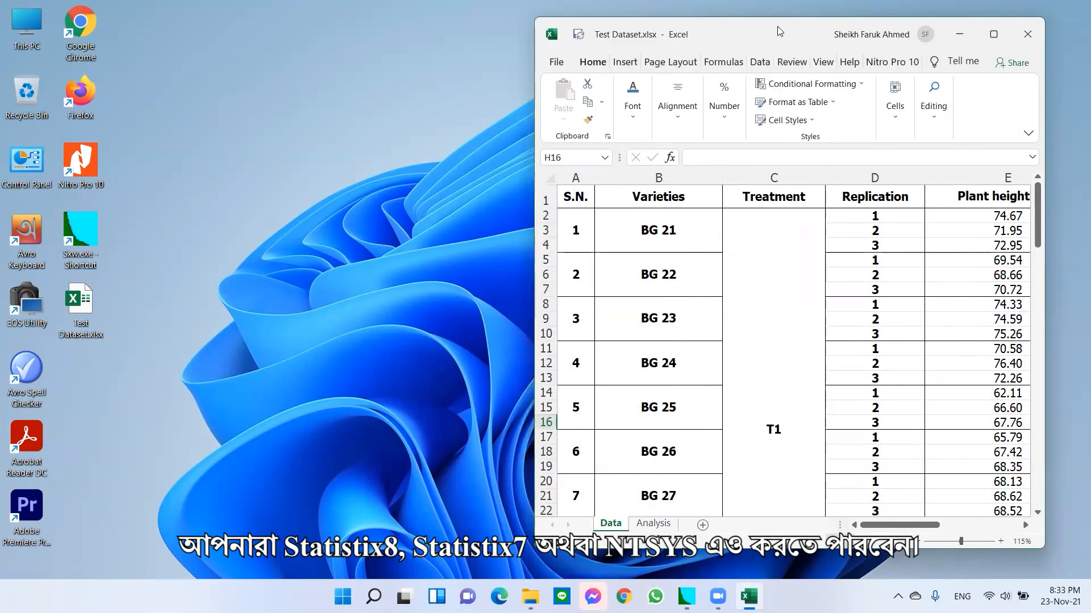
drag(777, 27, 820, 27)
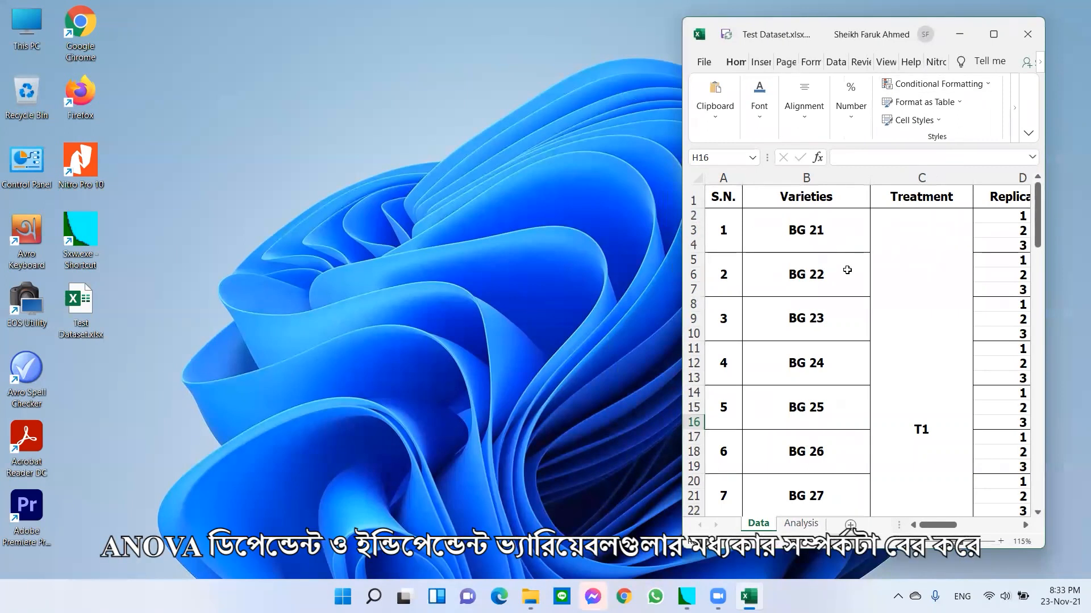
- Examine the variety names, the treatment column and the serial numbers matching each variety in the enlarged Data sheet
click(994, 34)
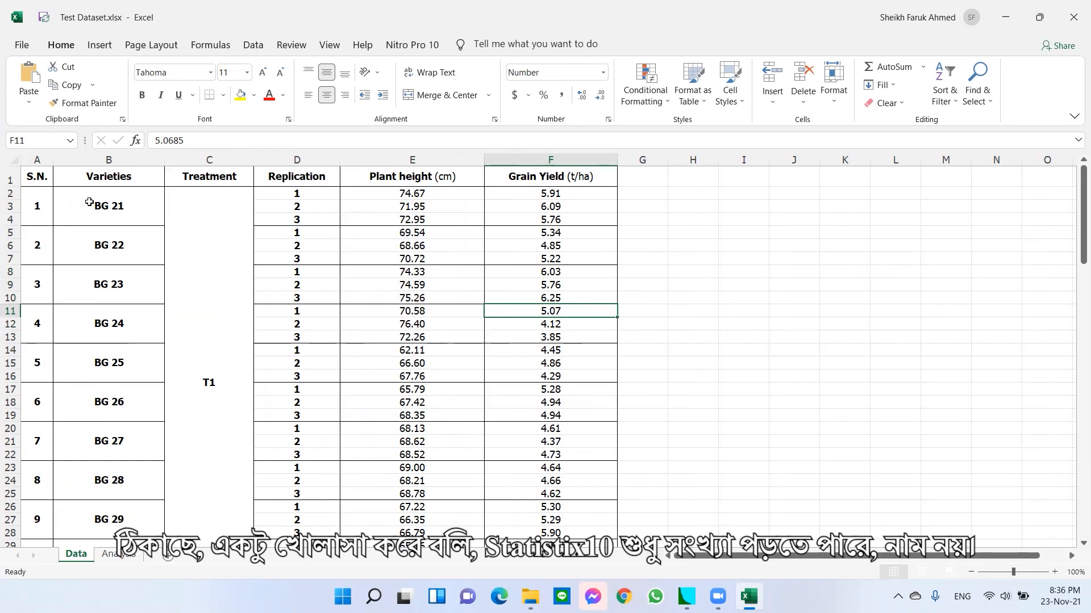
drag(89, 201, 112, 509)
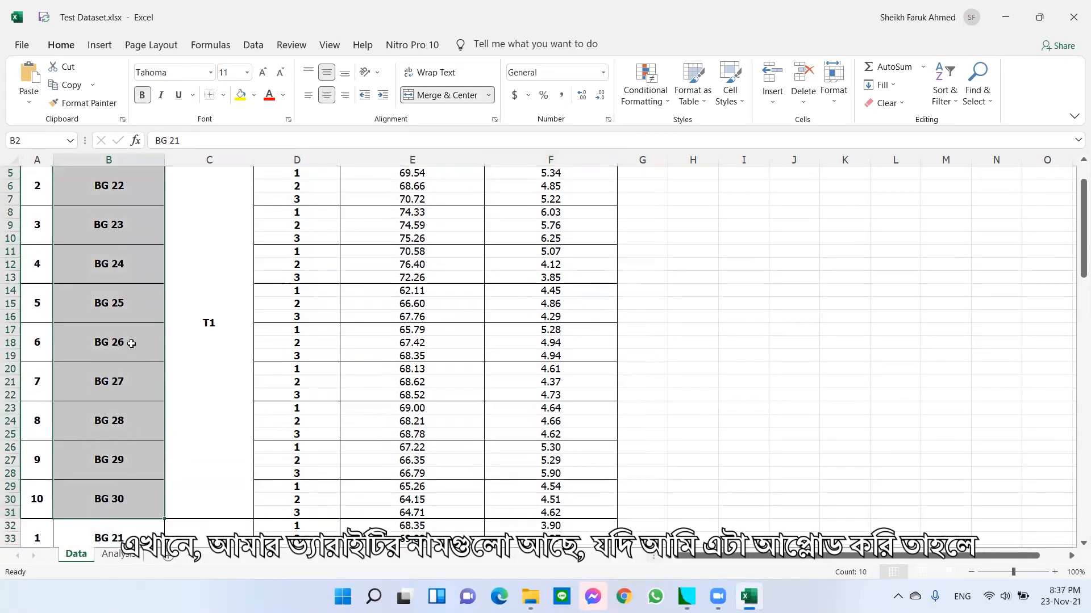
scroll(132, 344, up, 2)
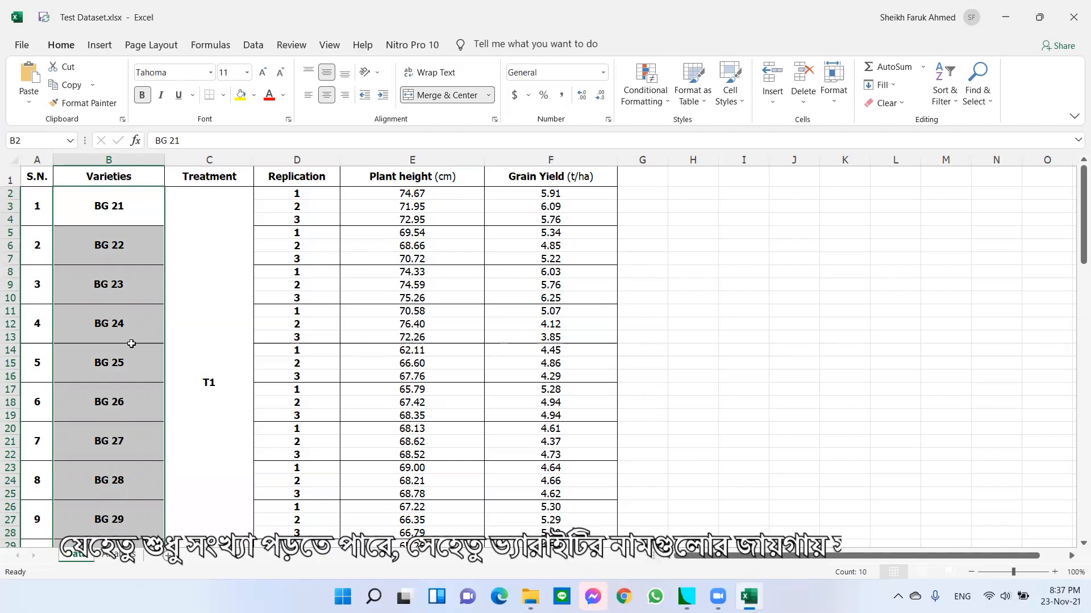
drag(117, 206, 122, 528)
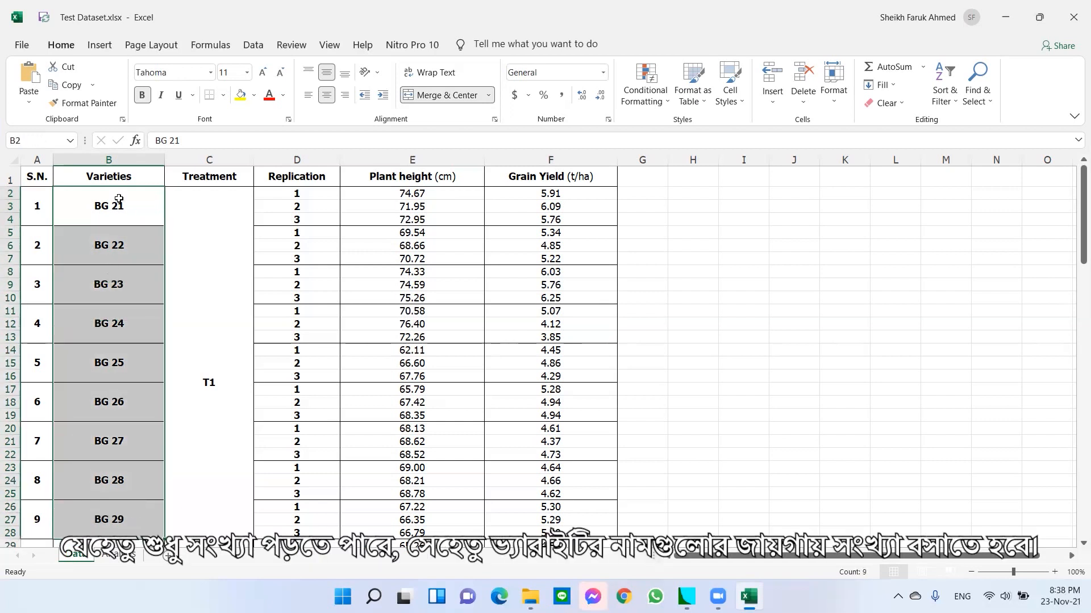
click(200, 346)
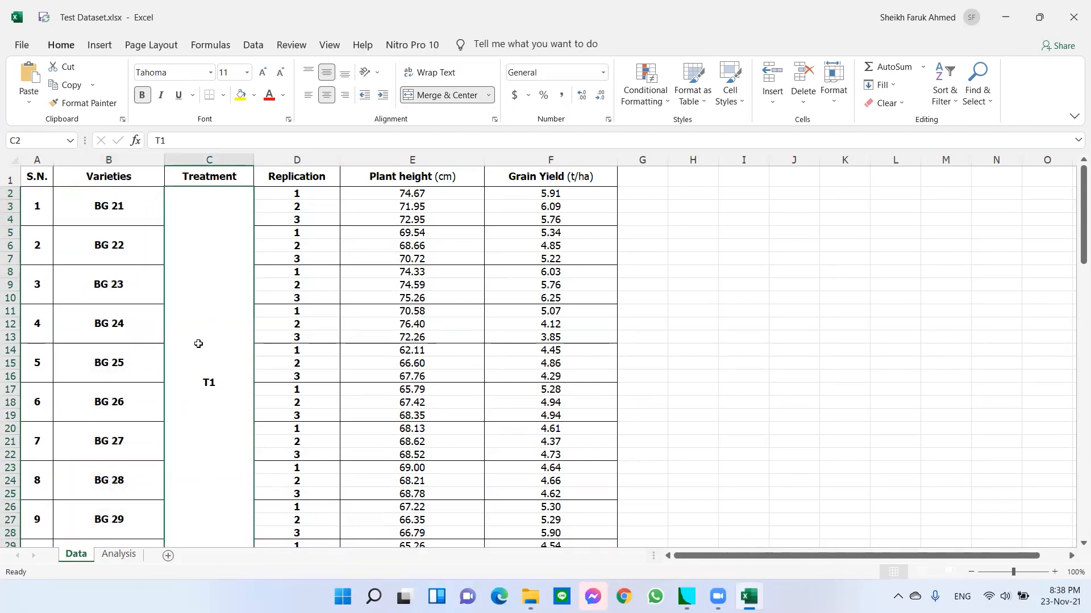
click(114, 210)
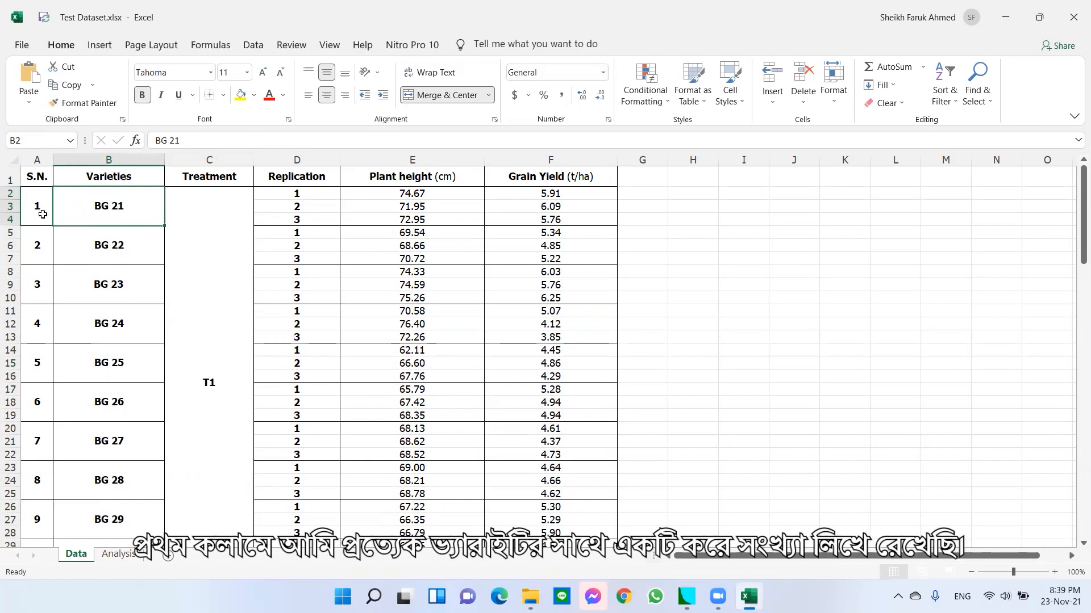
click(38, 220)
drag(38, 220, 41, 505)
click(104, 221)
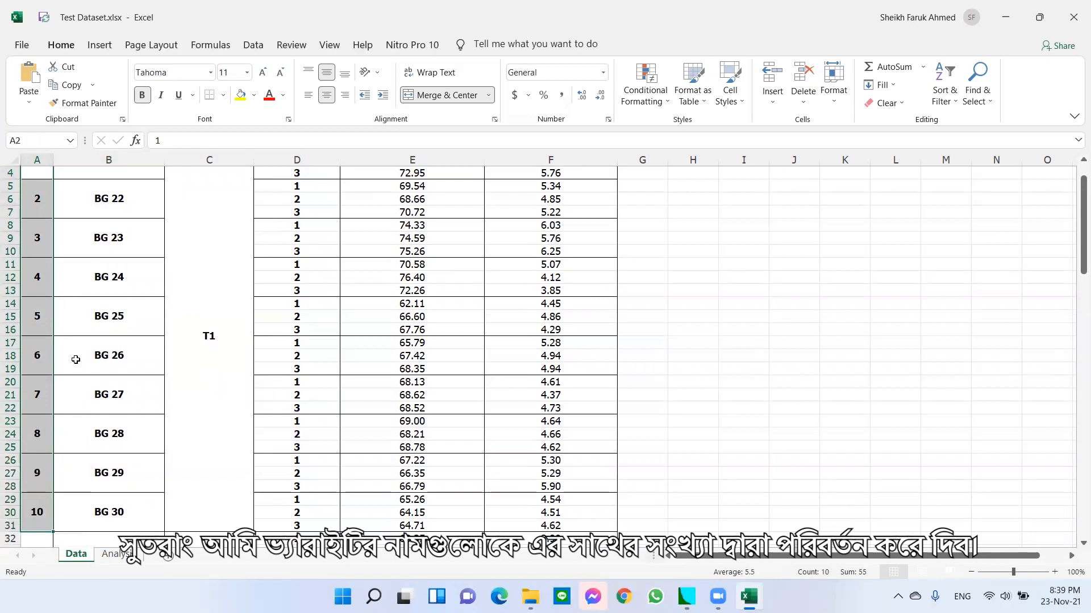
- Unmerge the BG 21 variety cell and replace the name with 1 in each of cells B2 to B4
scroll(76, 355, up, 1)
click(96, 213)
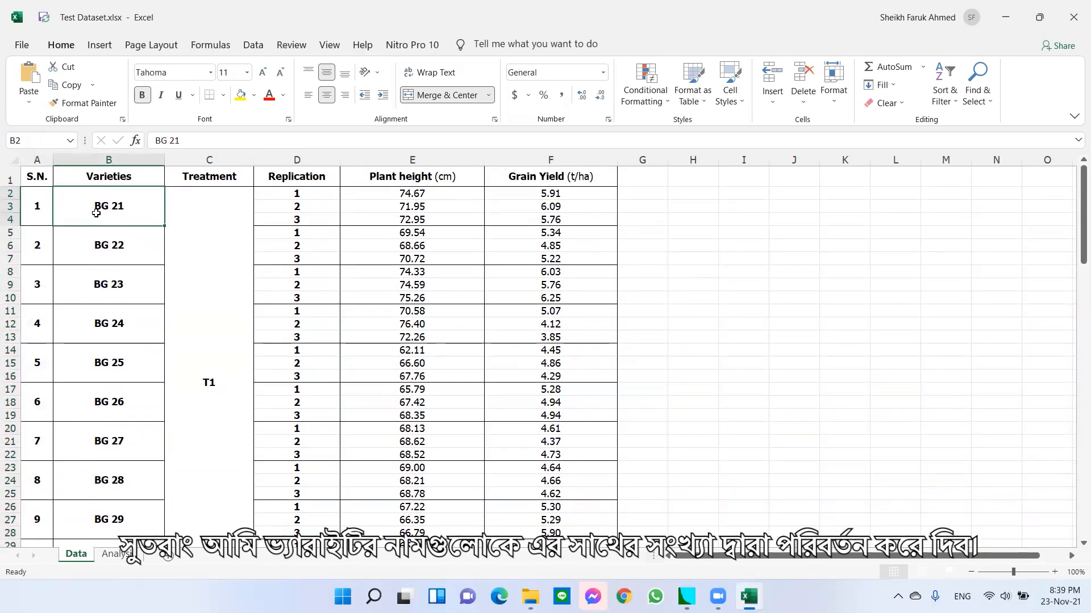
click(419, 95)
text(1)
key(Return)
text(1)
key(Return)
text(1)
key(Return)
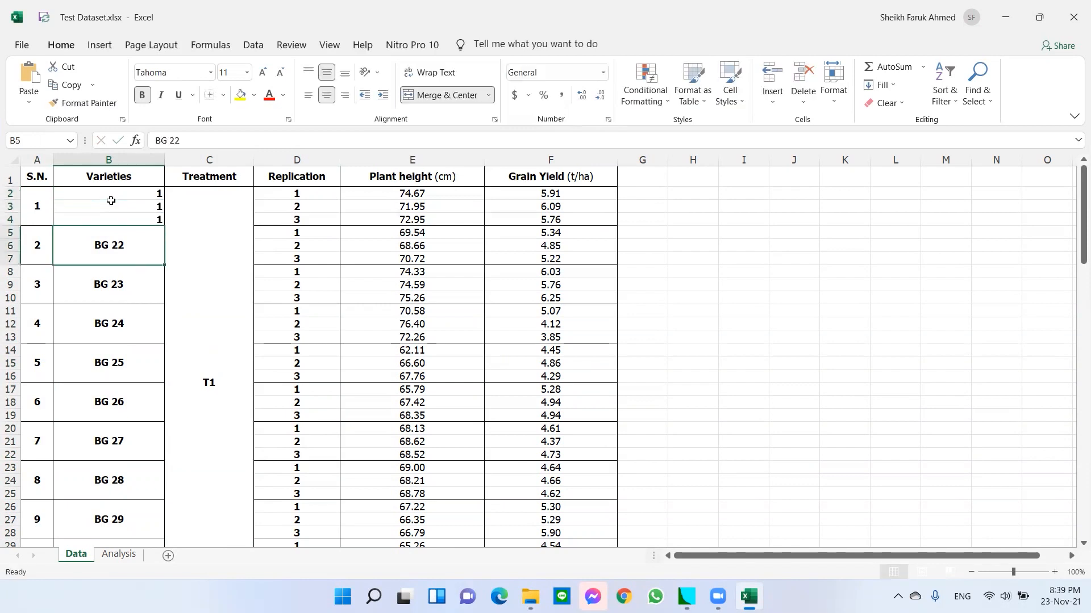
- Unmerge the BG 22 variety cell and replace the name with 2 in each of cells B5 to B7
click(454, 95)
click(146, 242)
click(143, 233)
text(2)
key(Return)
text(2)
key(Return)
text(2)
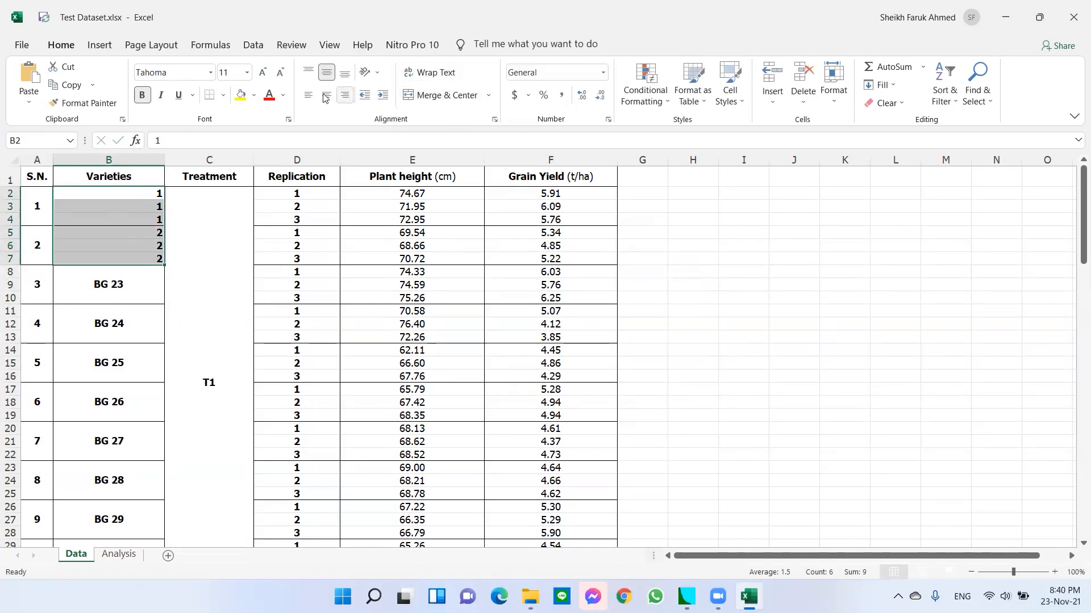
- Center the numeric variety codes in cells B2 to B7 horizontally
click(238, 212)
drag(113, 188, 137, 259)
click(326, 95)
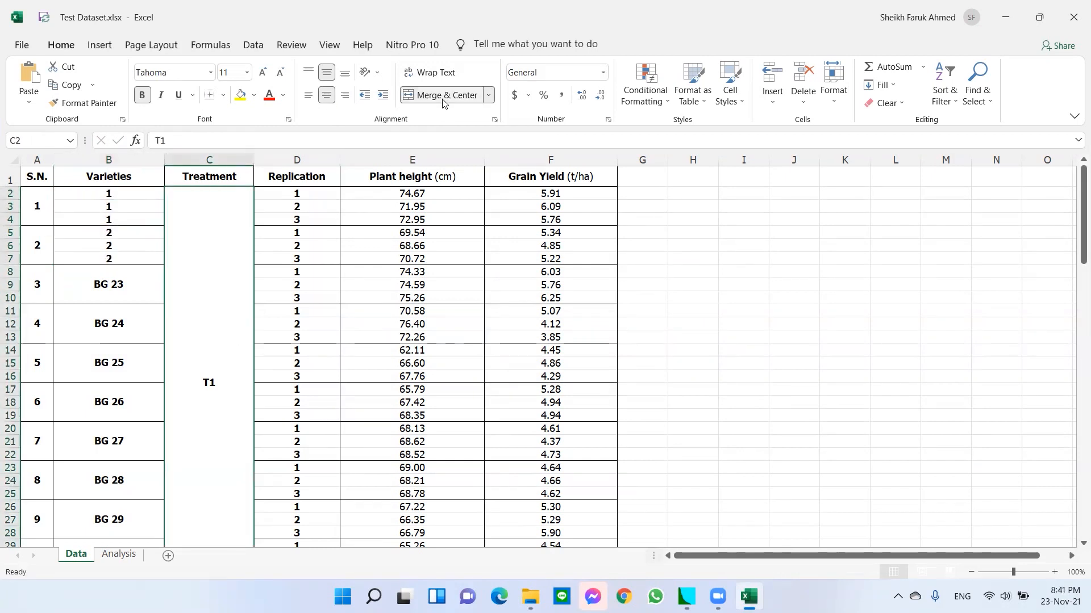
- Unmerge the T1 treatment cell, fill cells C2 to C31 with 1 and center the values
click(443, 95)
click(217, 193)
text(1)
key(Return)
text(1)
key(Return)
drag(230, 196, 238, 451)
click(327, 98)
- Review the recoded Data sheet and the fully numeric dataset on the Analysis sheet
scroll(245, 322, up, 3)
key(ctrl+Down)
scroll(139, 295, down, 7)
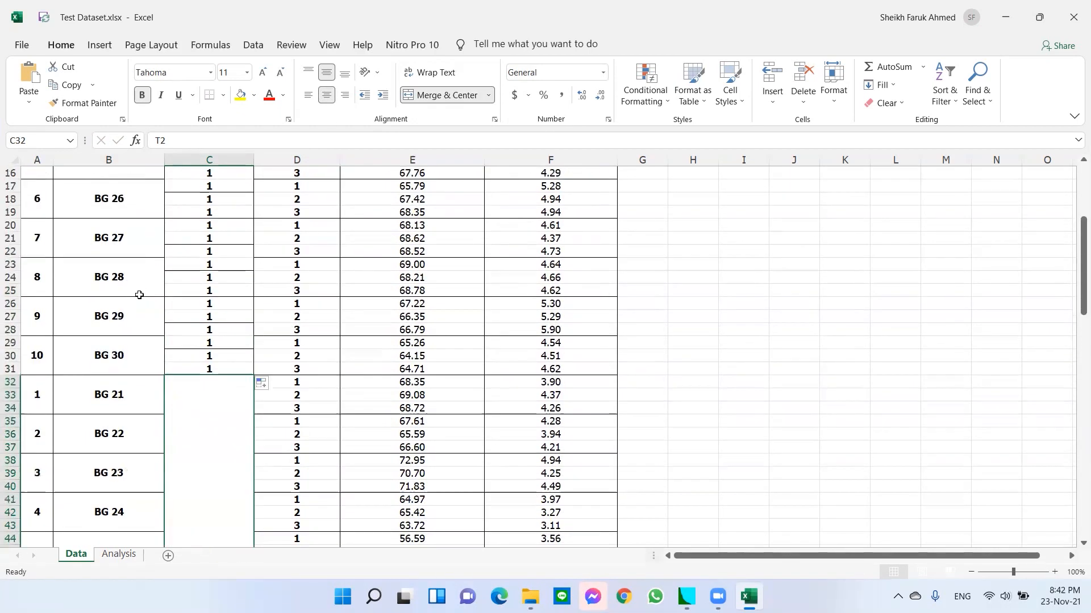
scroll(139, 297, up, 8)
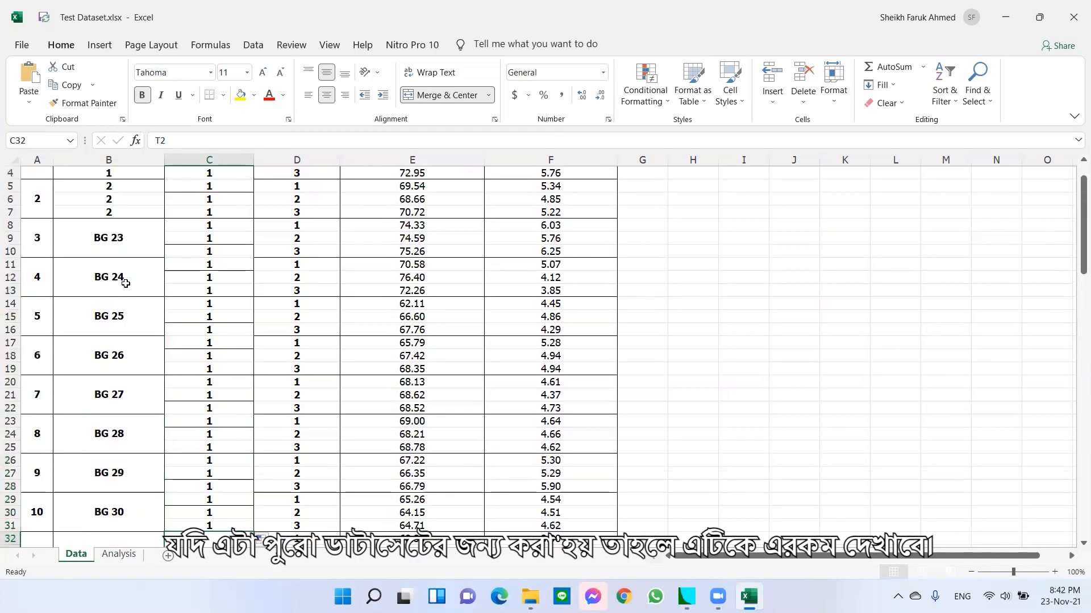
scroll(125, 283, down, 2)
click(130, 554)
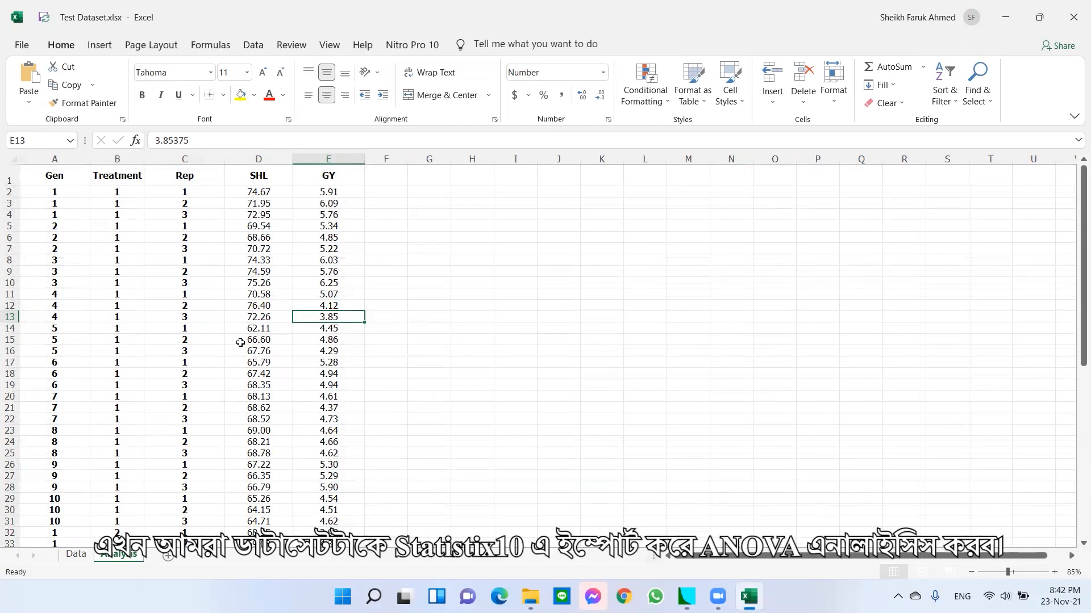
scroll(239, 345, down, 8)
scroll(239, 345, down, 6)
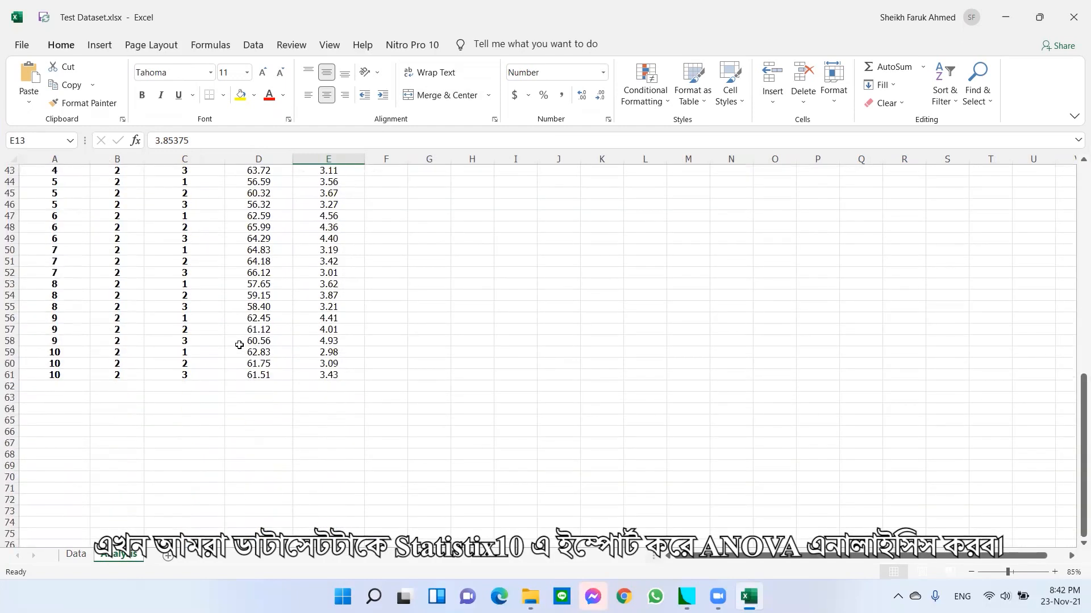
scroll(239, 344, up, 14)
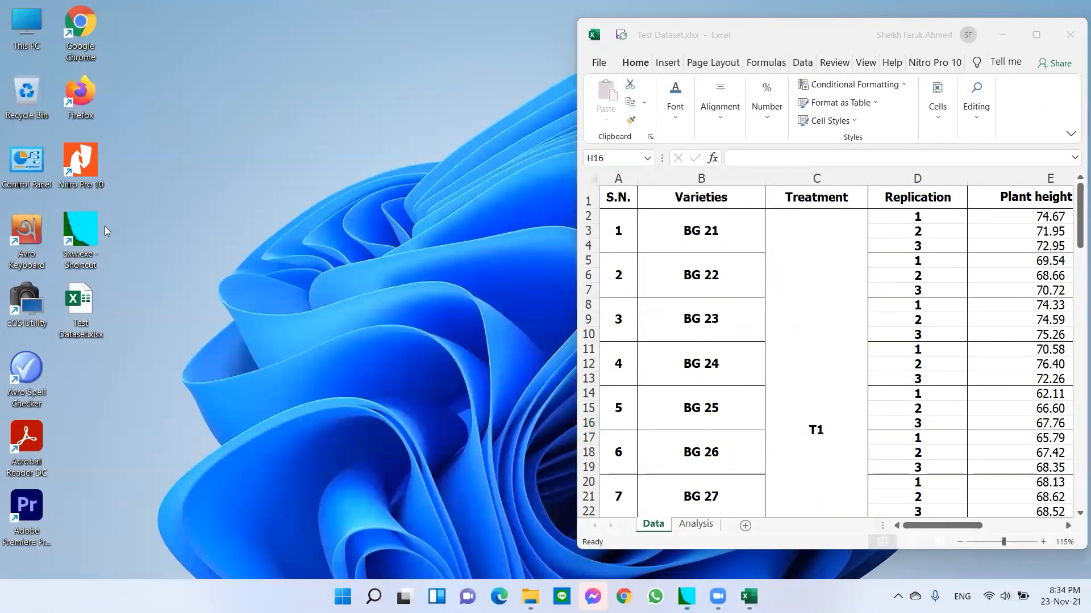
- Launch Statistix 10 from the desktop and resize its window to sit beside the Excel workbook
double_click(105, 226)
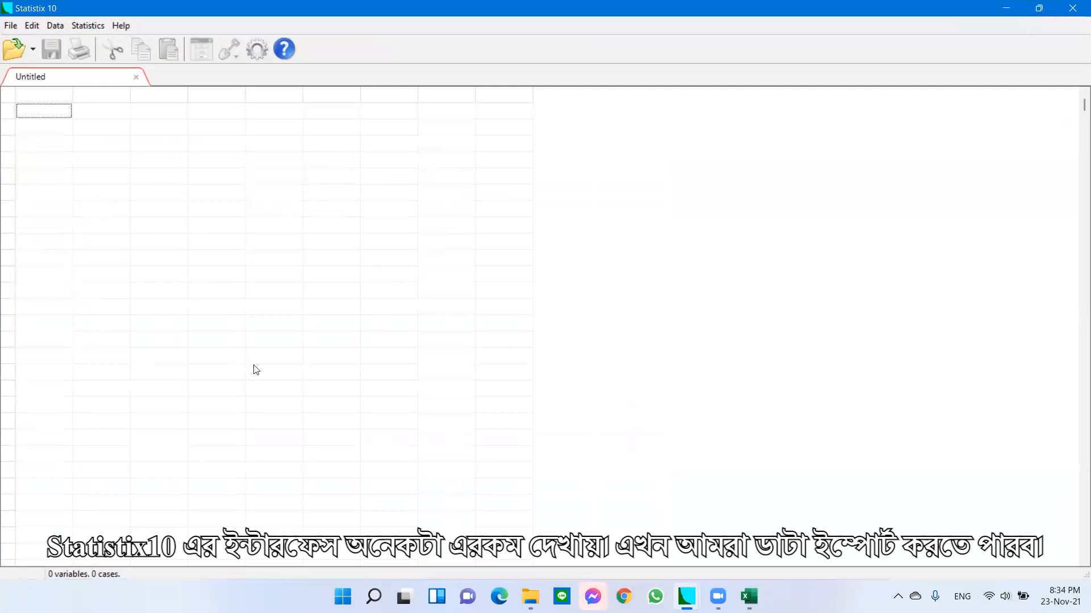
click(1039, 8)
drag(568, 80, 320, 33)
drag(391, 449, 390, 551)
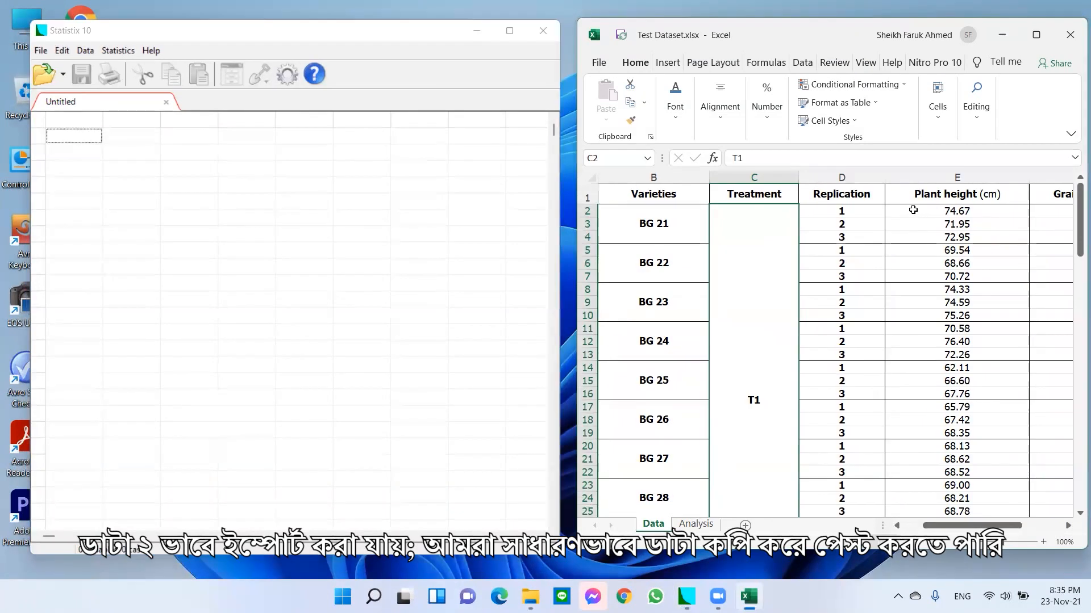
- Copy the plant height values in cells E2 to E18 and paste them into the first column of the empty Statistix 10 data sheet
drag(913, 211, 918, 423)
right_click(973, 378)
click(858, 86)
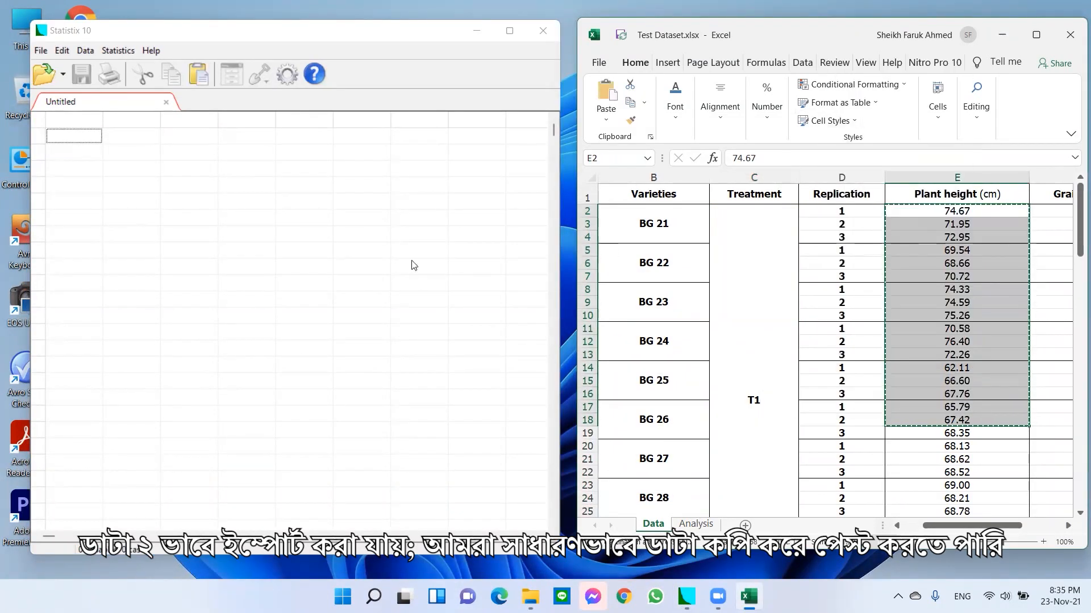
right_click(76, 138)
click(149, 178)
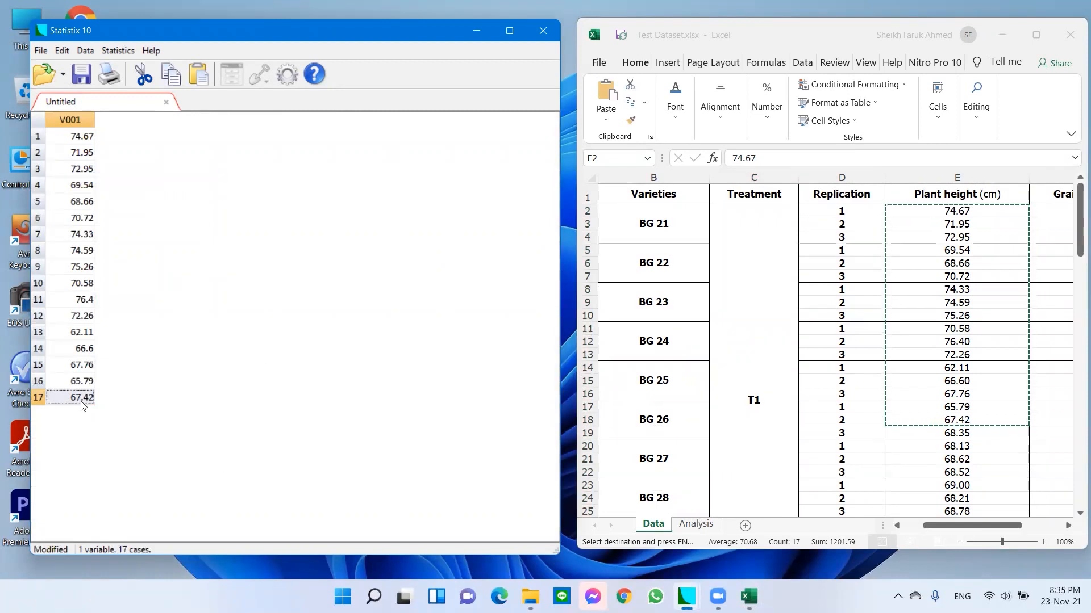
- Cut the pasted V001 plant height values out of the Statistix data sheet so the sheet is empty
right_click(85, 225)
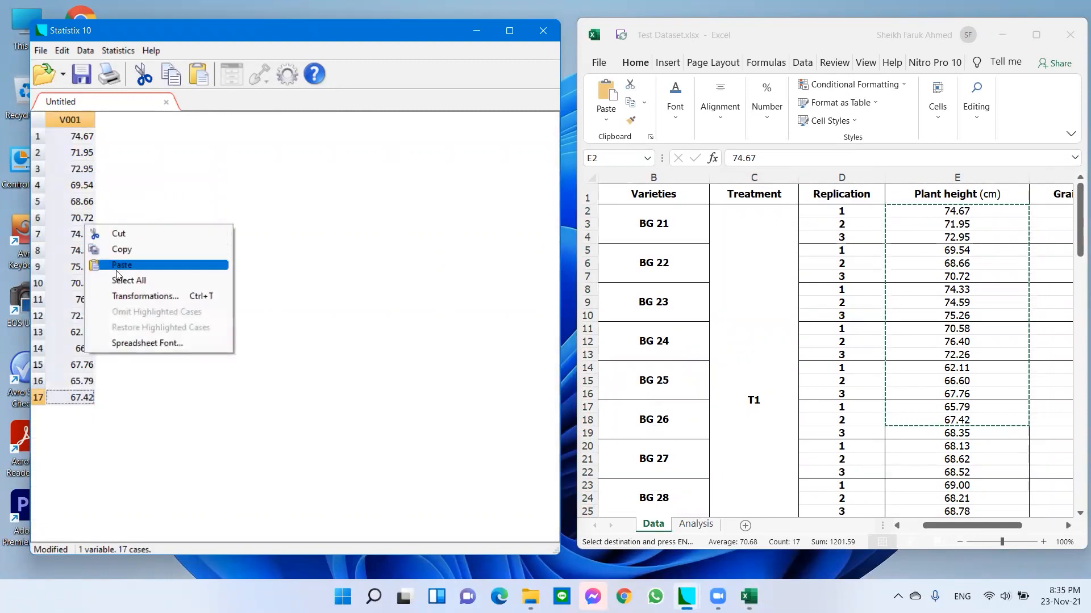
click(118, 234)
click(531, 344)
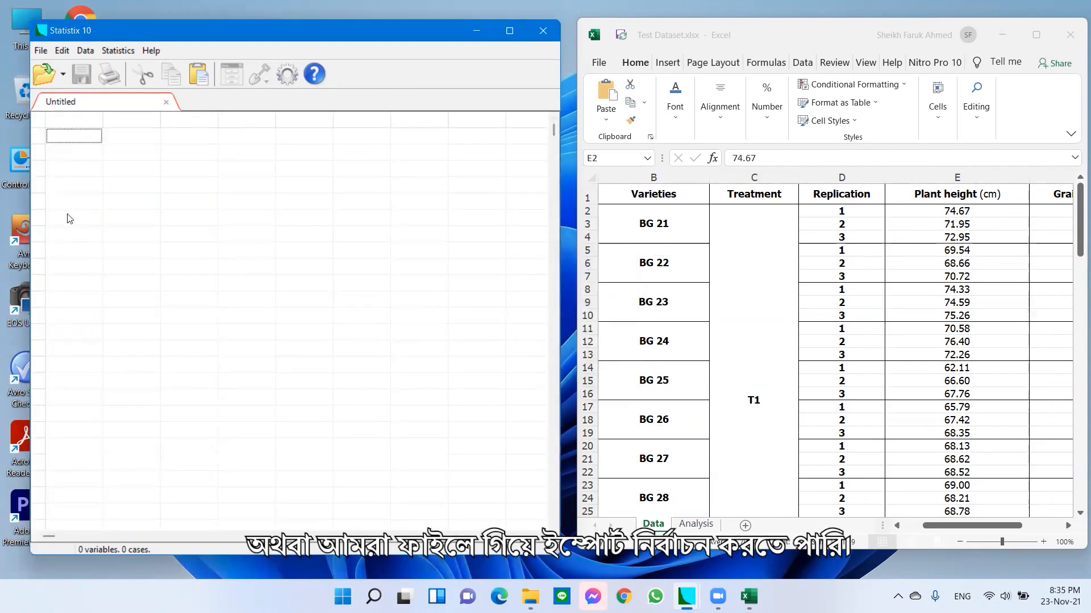
- Inspect which file types the data can be imported from, without importing anything
click(40, 51)
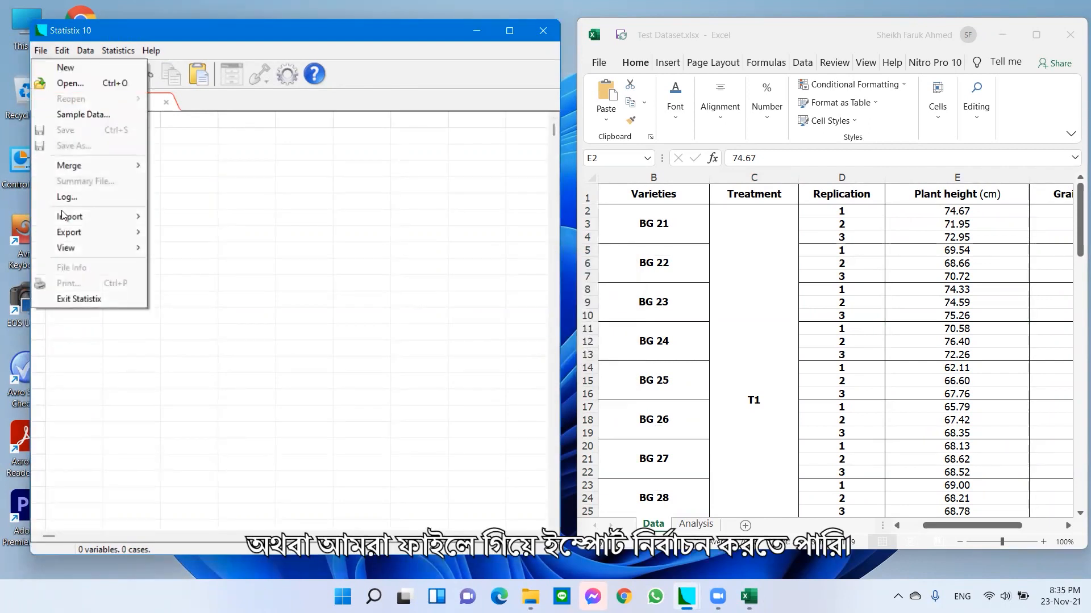
mouse_move(65, 216)
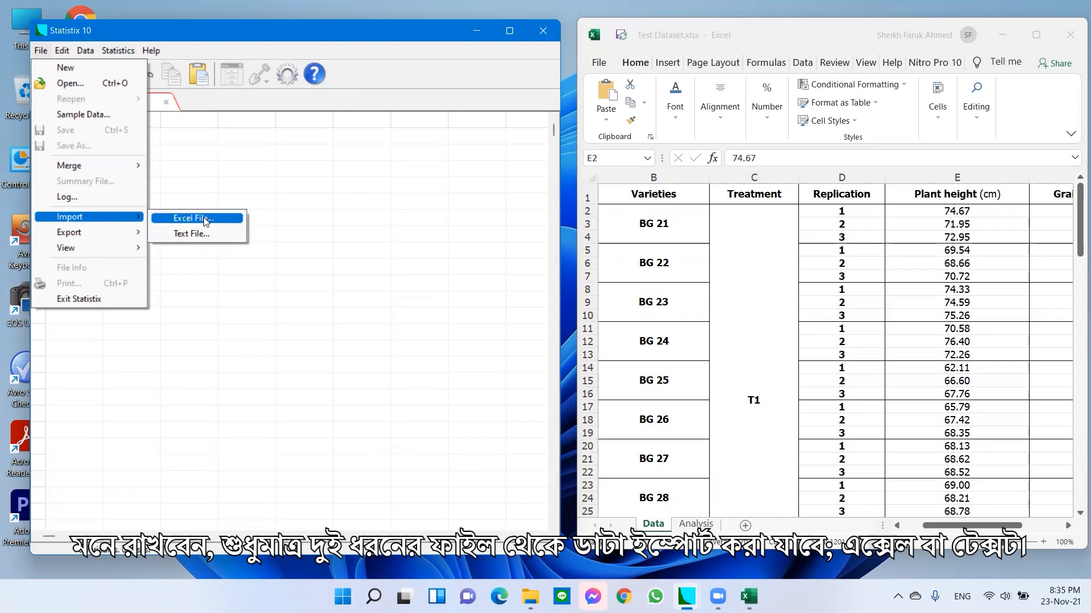
click(193, 174)
click(41, 51)
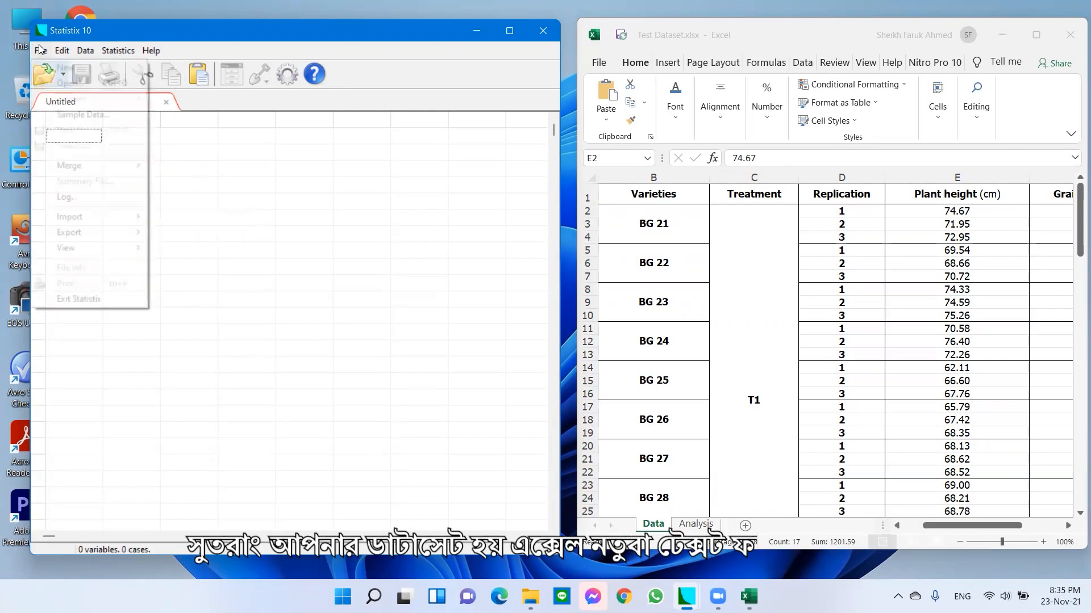
mouse_move(68, 219)
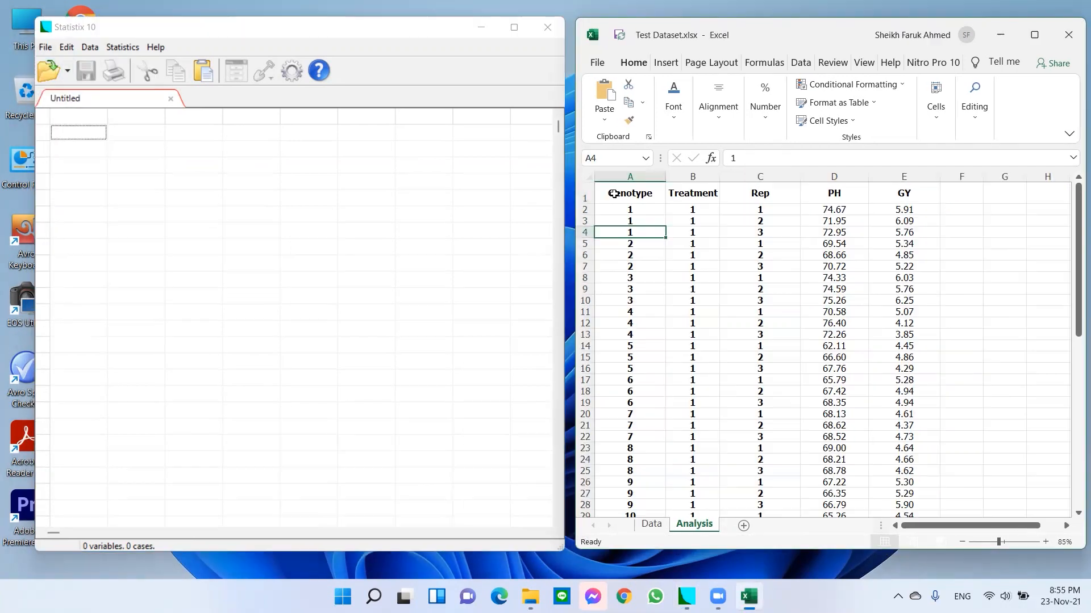
- Copy the dataset with headers in cells A1 to E61 of the Excel Analysis sheet and paste it into the Statistix data sheet
drag(628, 187, 906, 483)
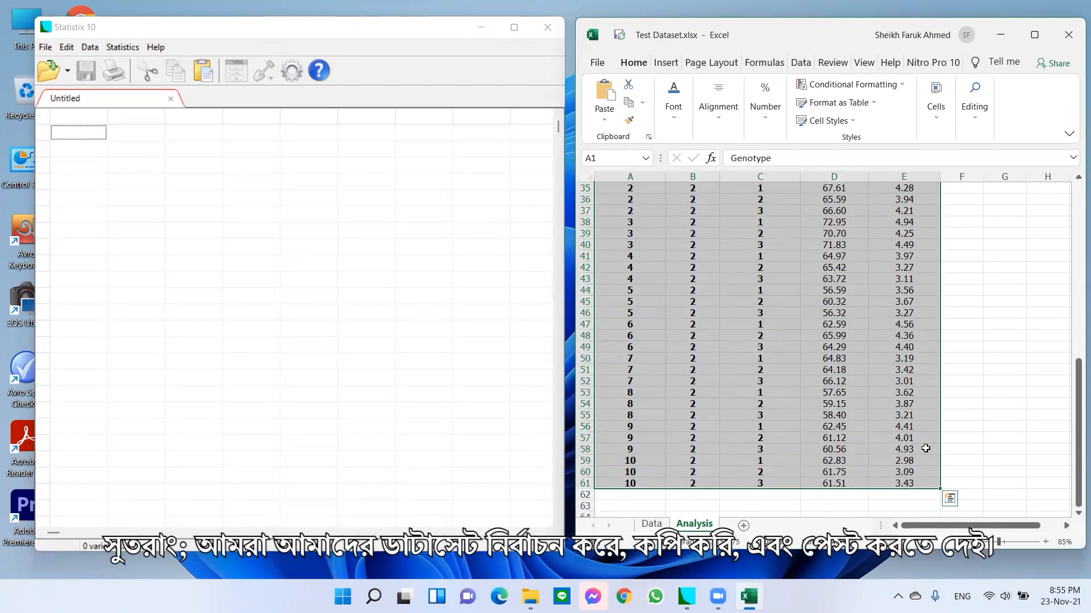
right_click(777, 333)
click(796, 34)
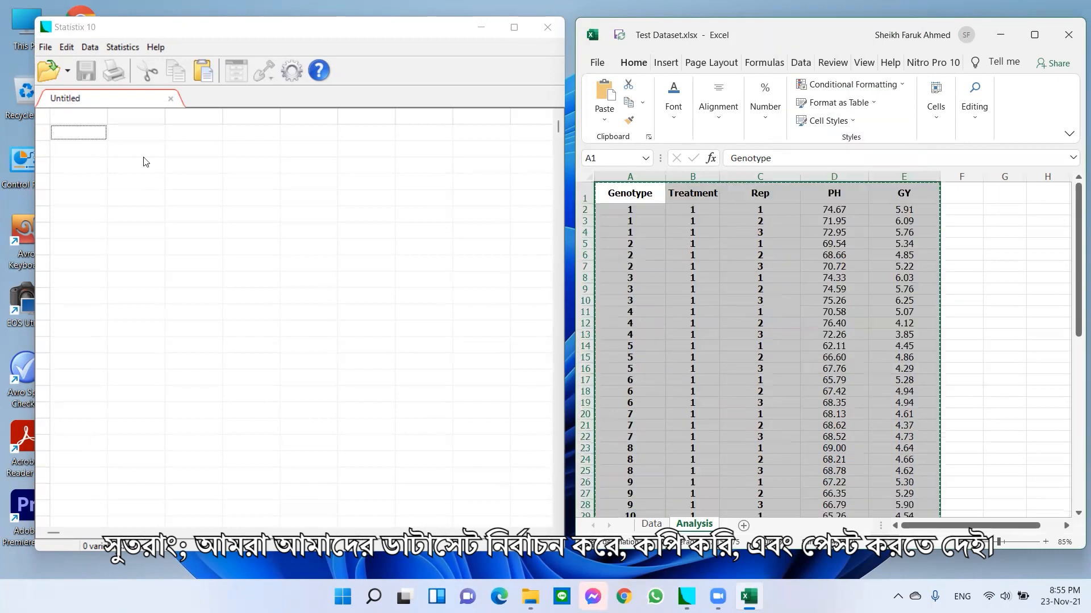
right_click(152, 166)
click(173, 172)
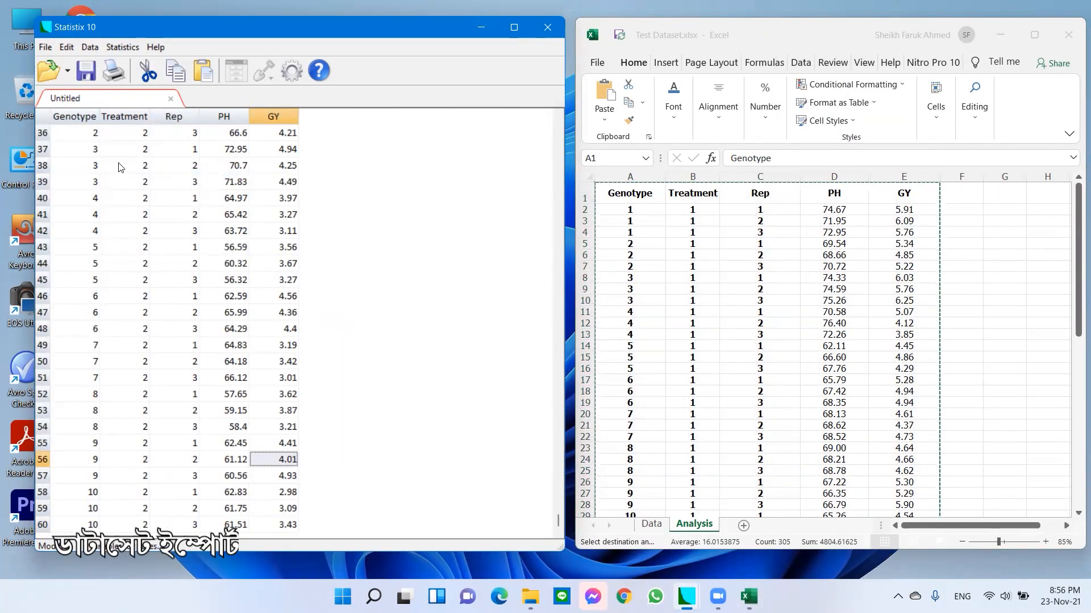
- Check the pasted dataset and open the Randomized Complete Block Design analysis of variance
scroll(108, 157, up, 5)
scroll(109, 171, down, 9)
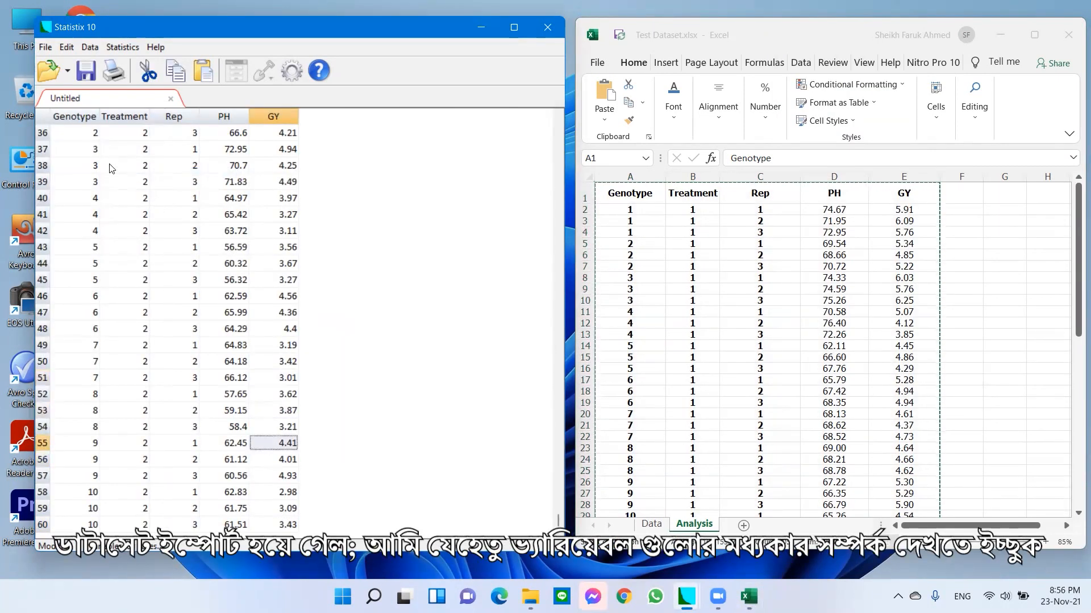
scroll(112, 171, up, 20)
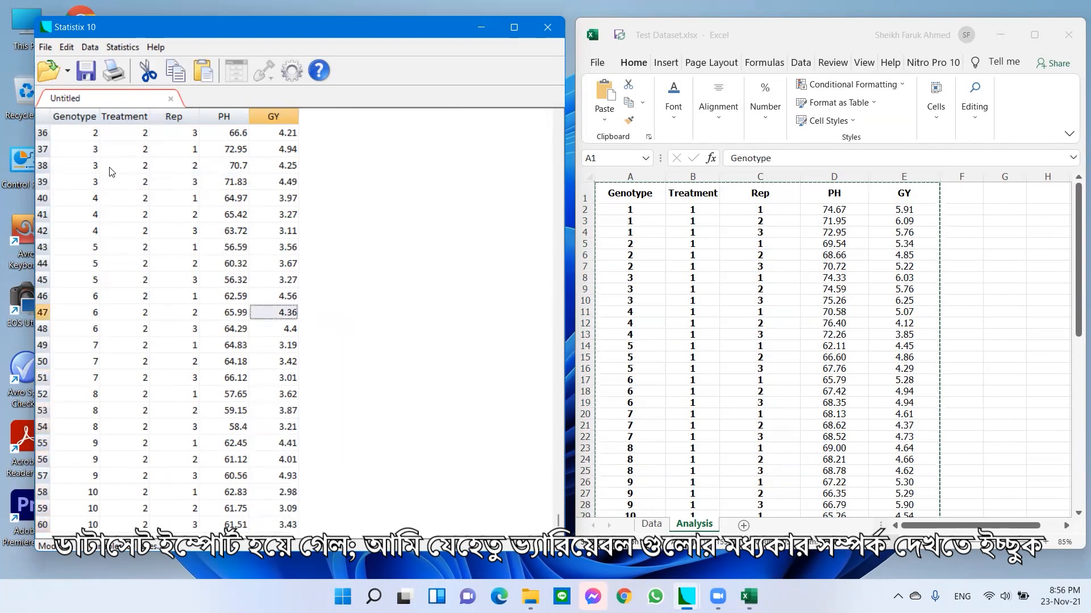
scroll(111, 171, up, 12)
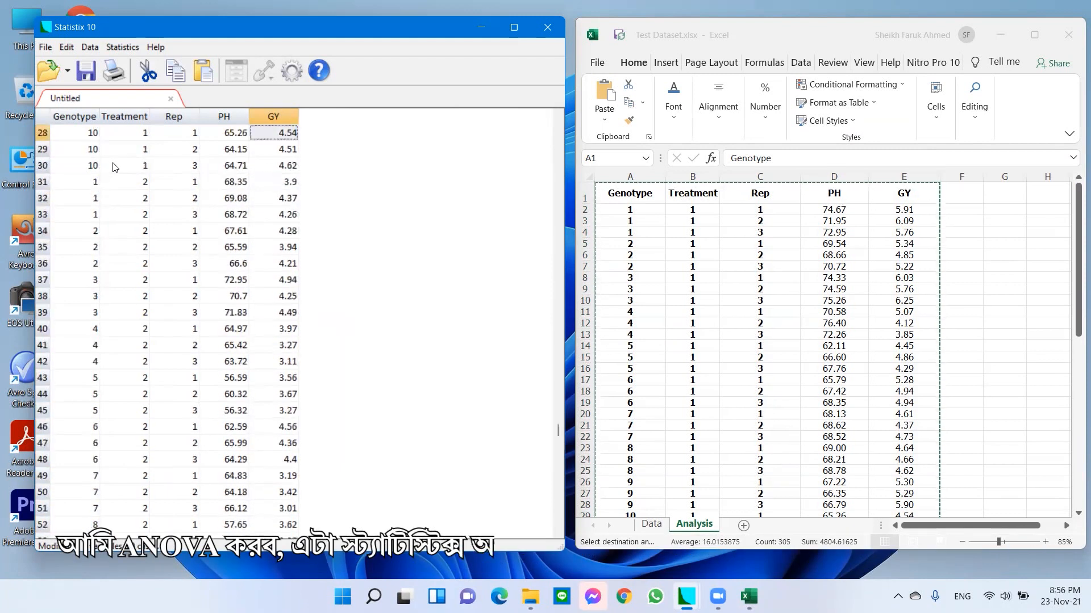
scroll(112, 166, up, 20)
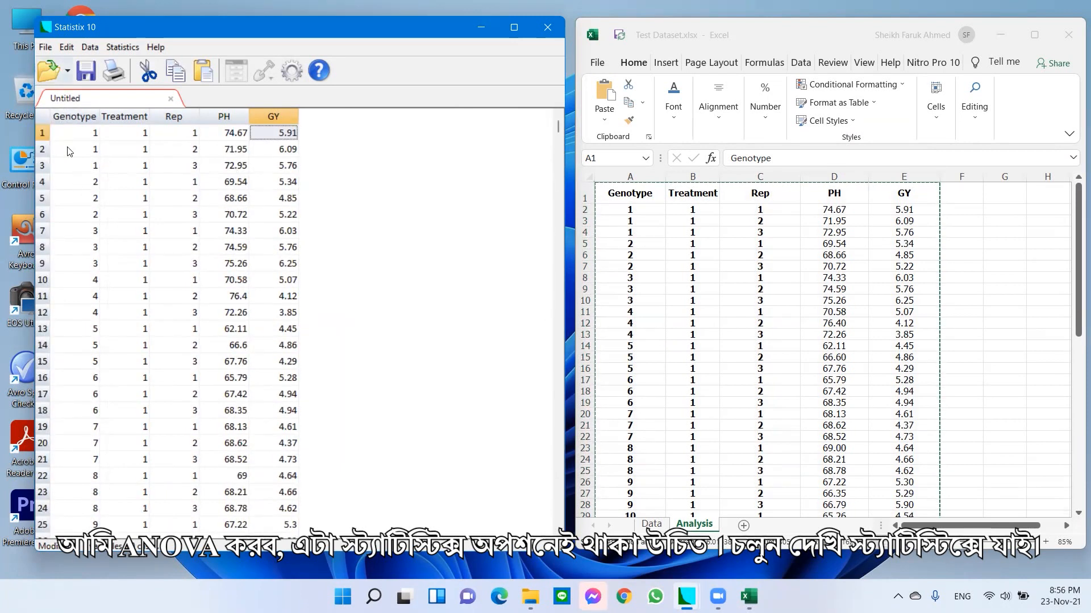
click(123, 48)
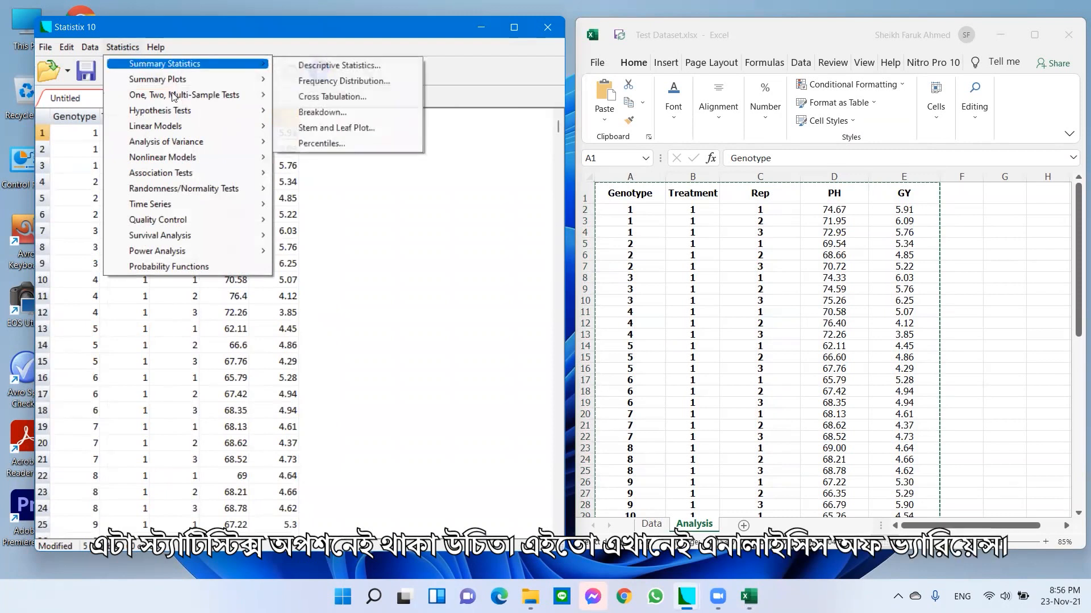
mouse_move(184, 145)
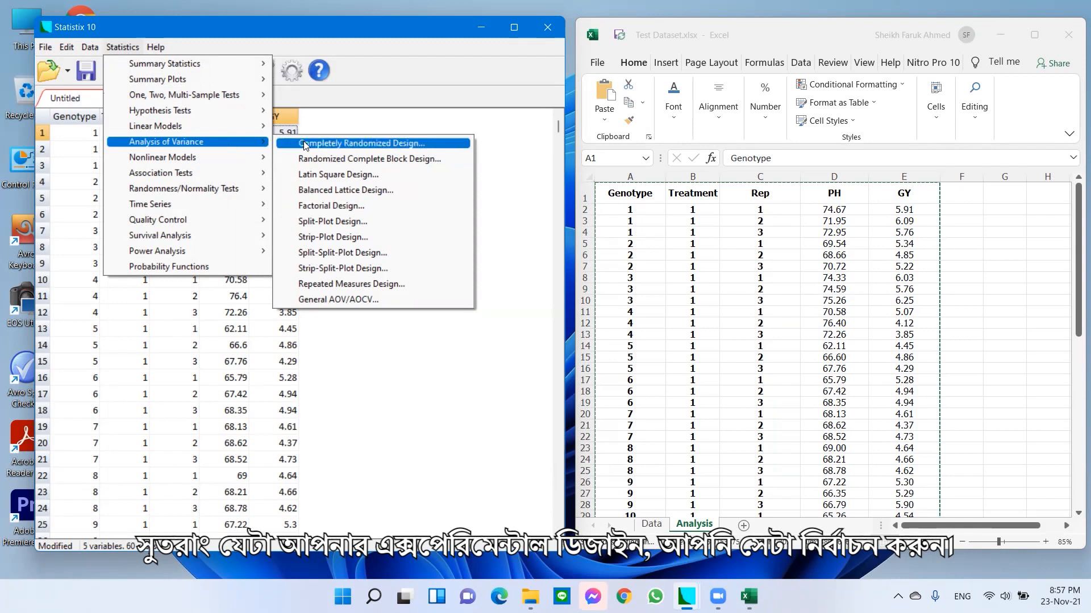
click(332, 162)
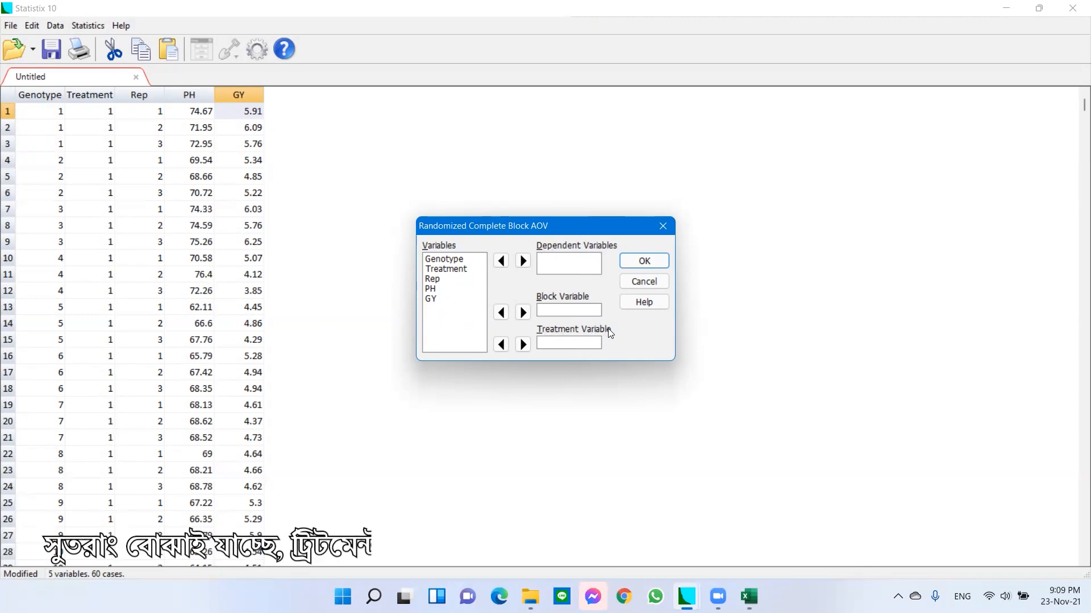
- Assign Treatment as the treatment variable and Rep as the block variable of the Randomized Complete Block AOV
click(458, 269)
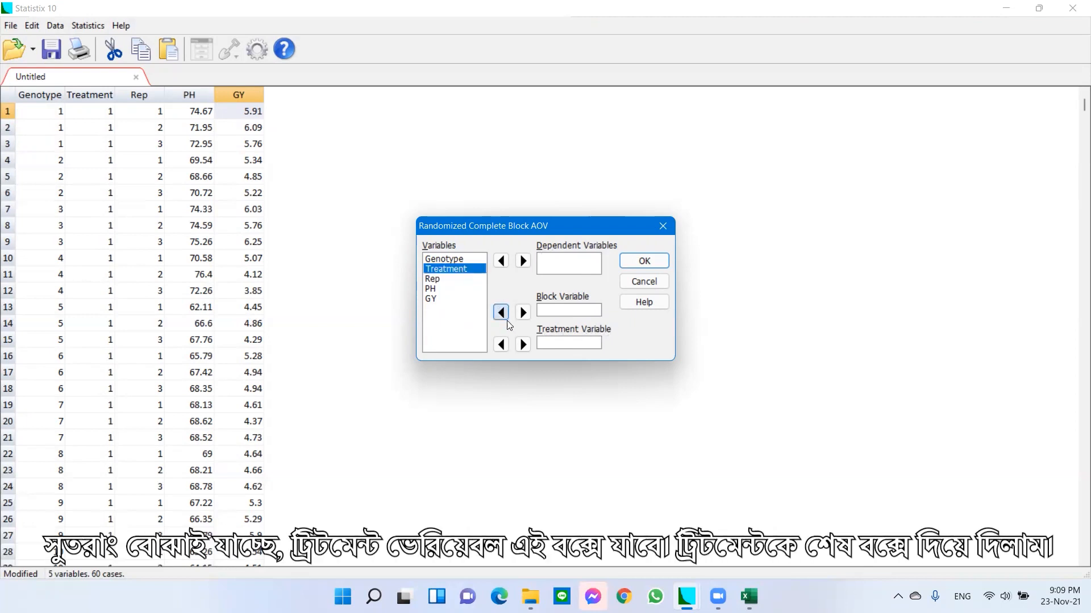
click(521, 344)
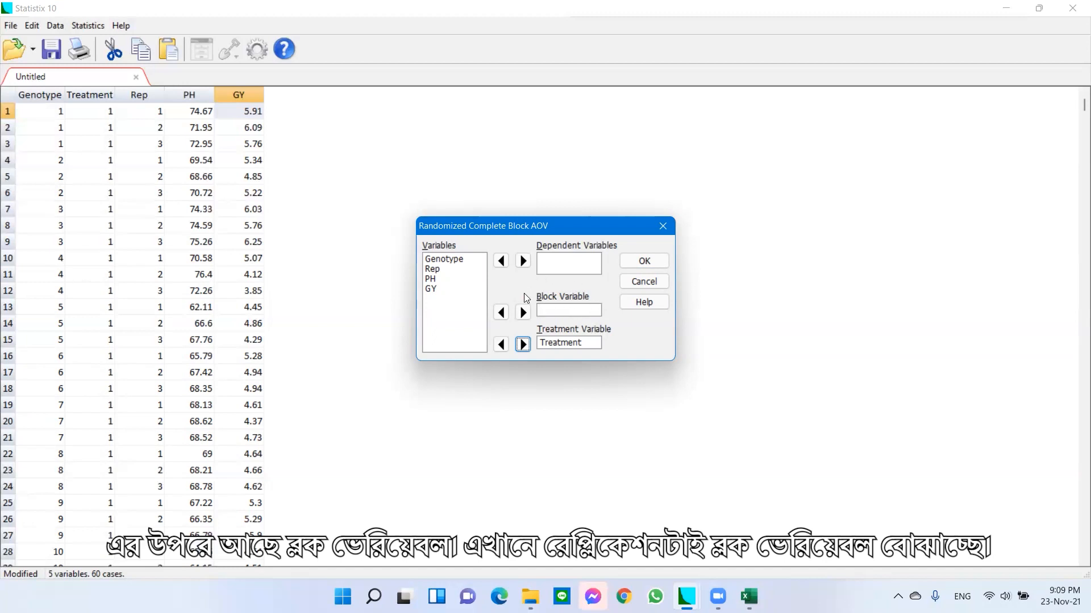
click(437, 269)
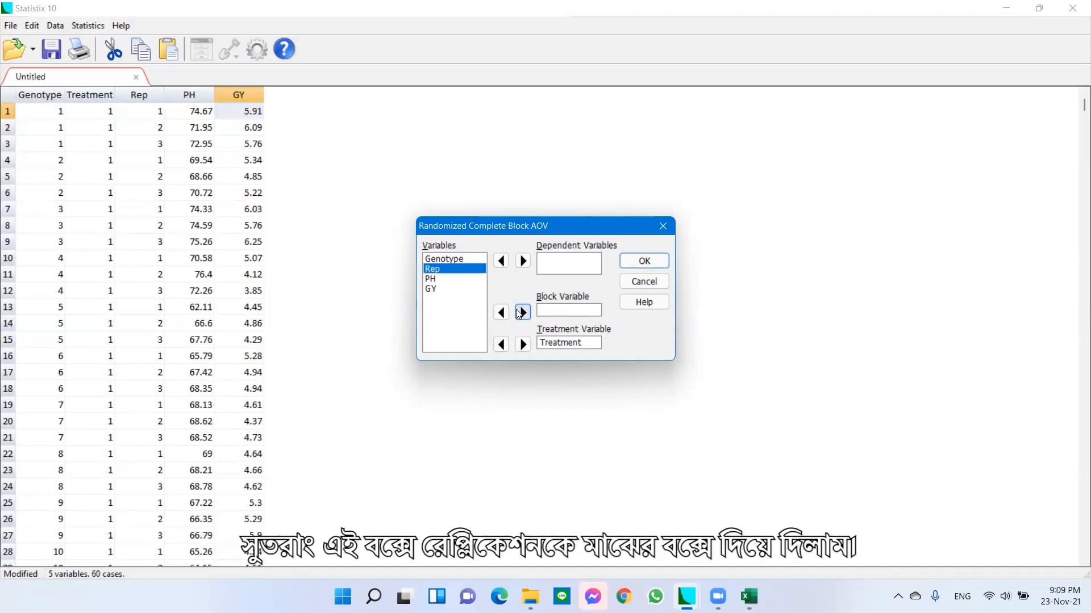
click(516, 311)
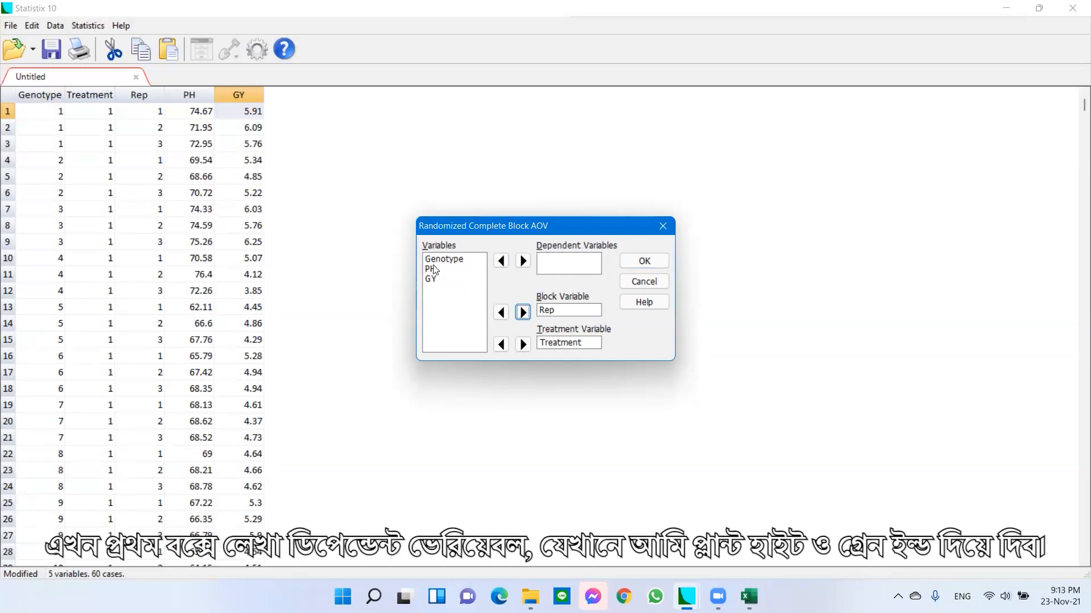
- Add PH and GY as dependent variables and run the Randomized Complete Block AOV
click(430, 268)
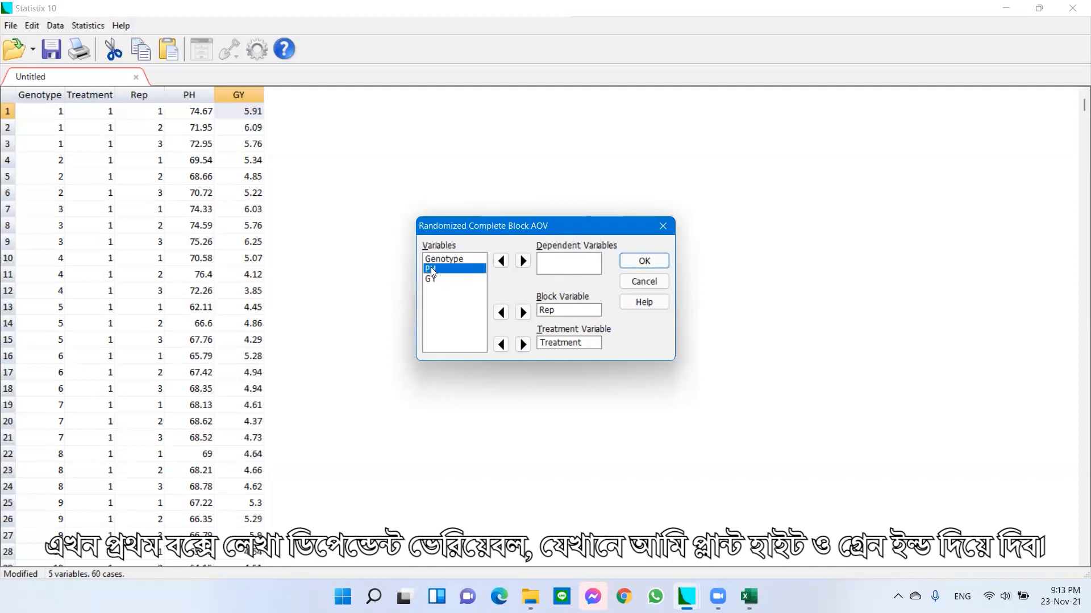
click(517, 263)
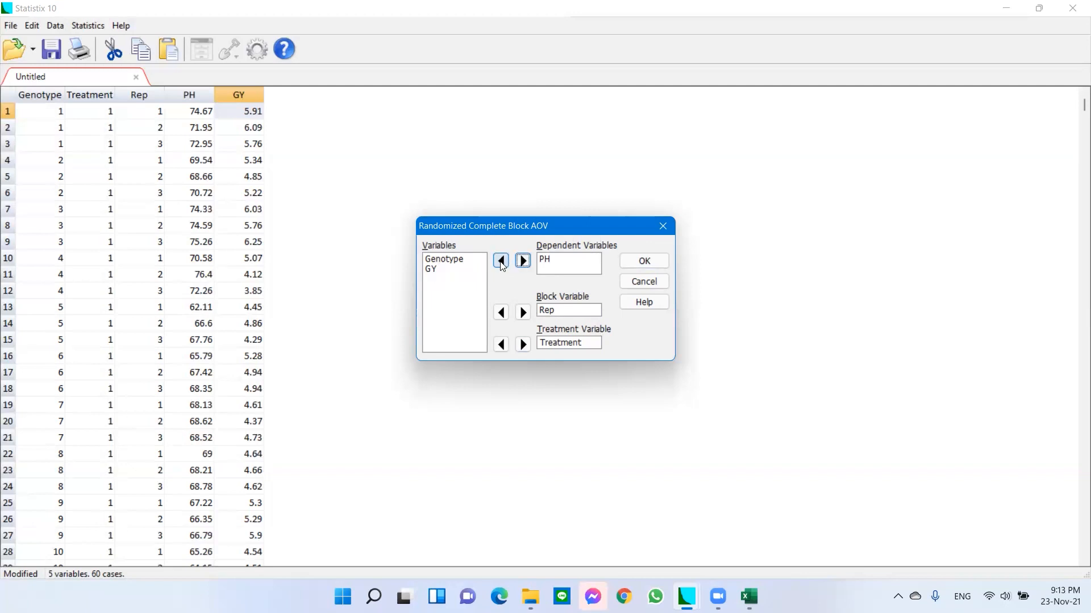
click(436, 271)
click(519, 264)
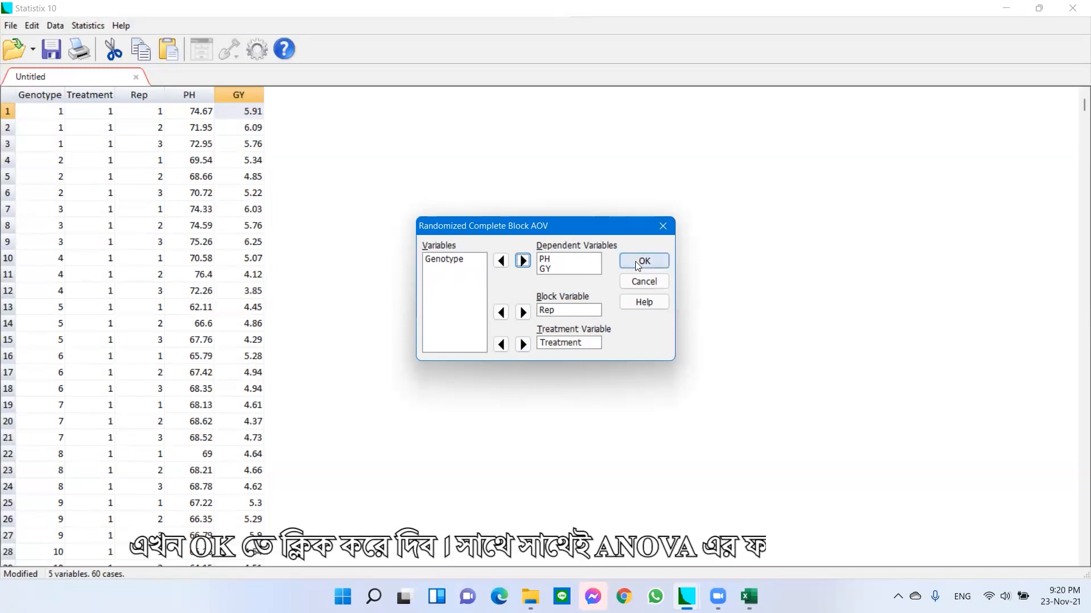
click(641, 261)
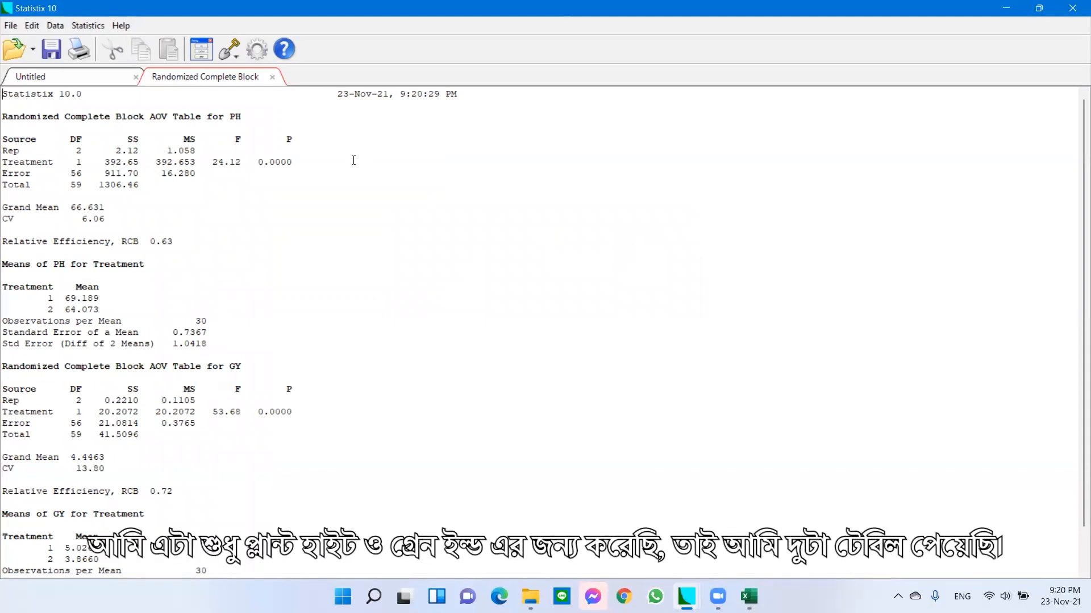
- Examine the AOV tables, highlighting the grand mean and CV for PH, and start saving the results
scroll(203, 206, down, 2)
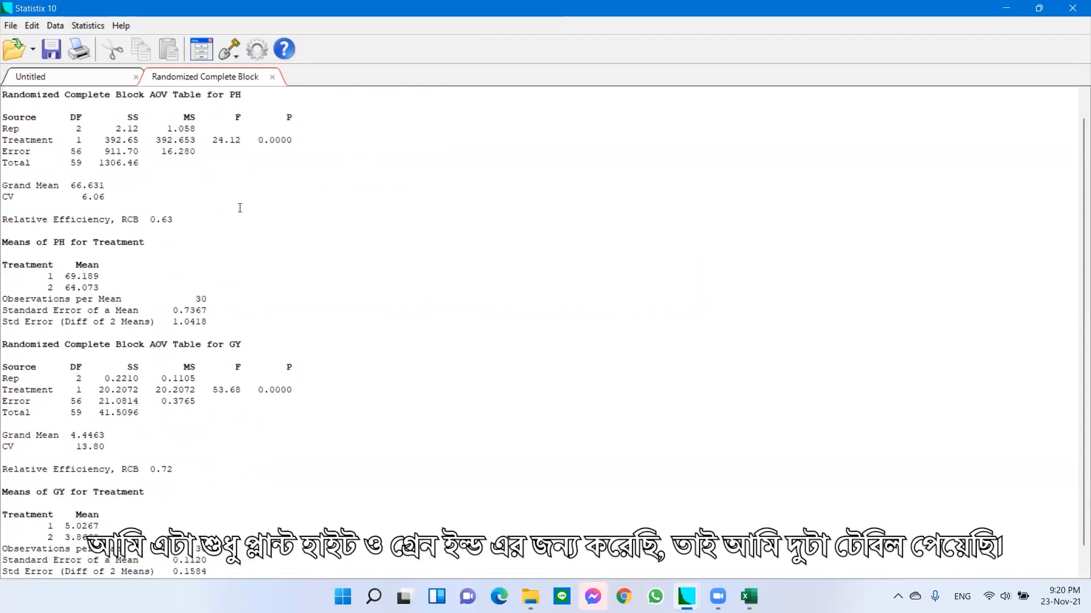
scroll(113, 204, up, 2)
drag(106, 219, 30, 203)
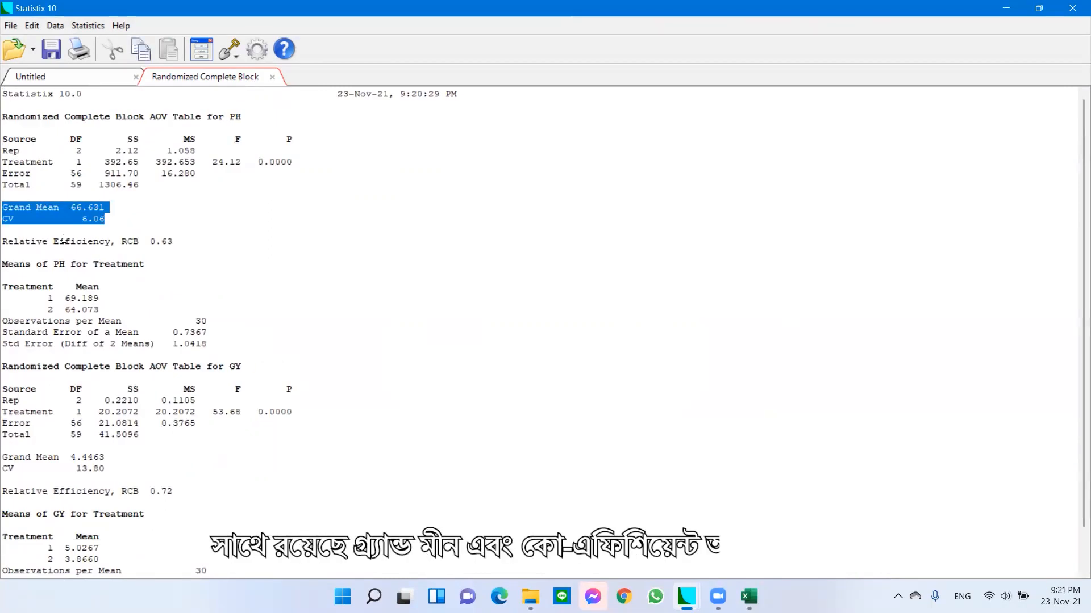
click(186, 197)
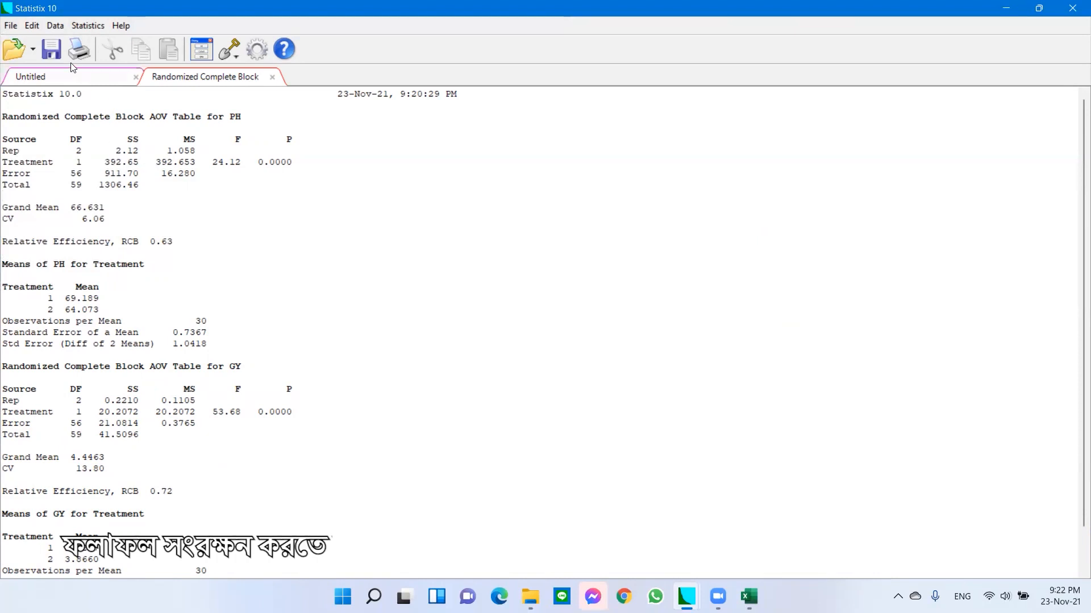
click(56, 52)
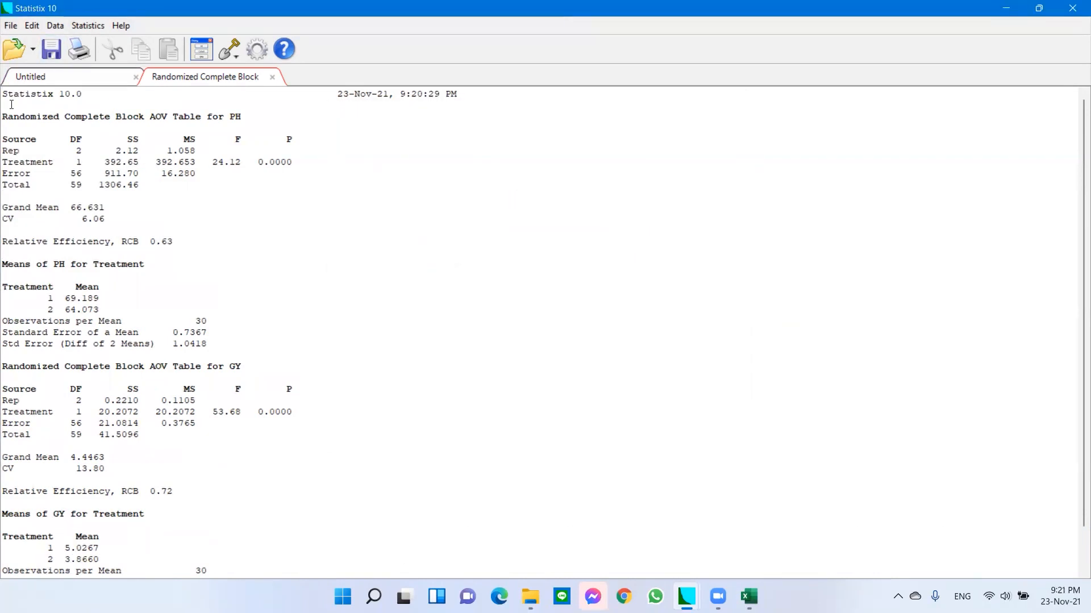
- Copy the complete AOV results for PH and GY, from the first table title to the last line
drag(11, 105, 210, 574)
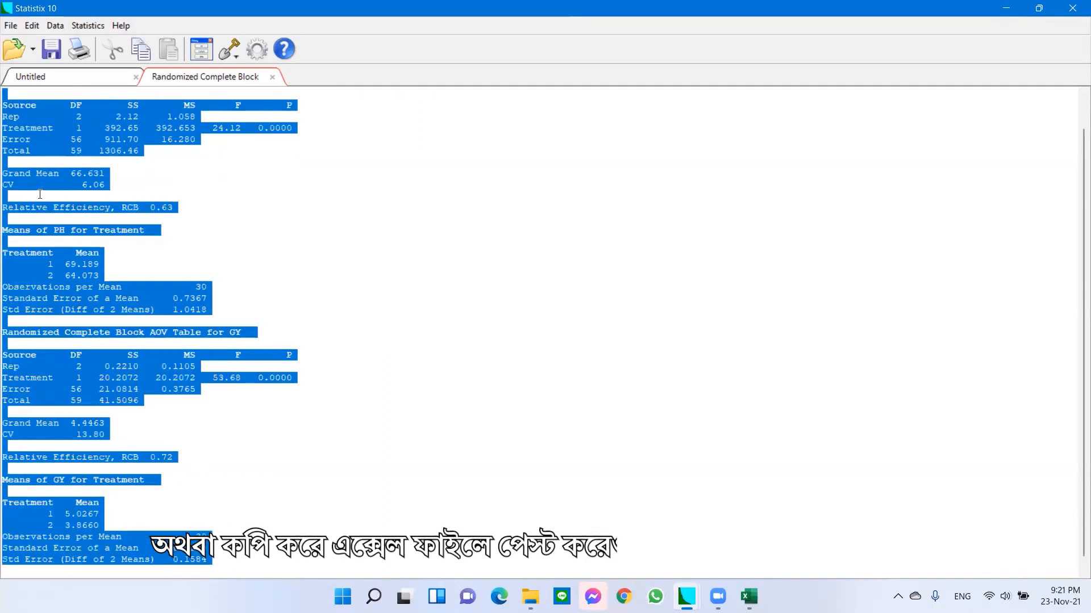
scroll(300, 225, up, 1)
right_click(76, 158)
click(115, 164)
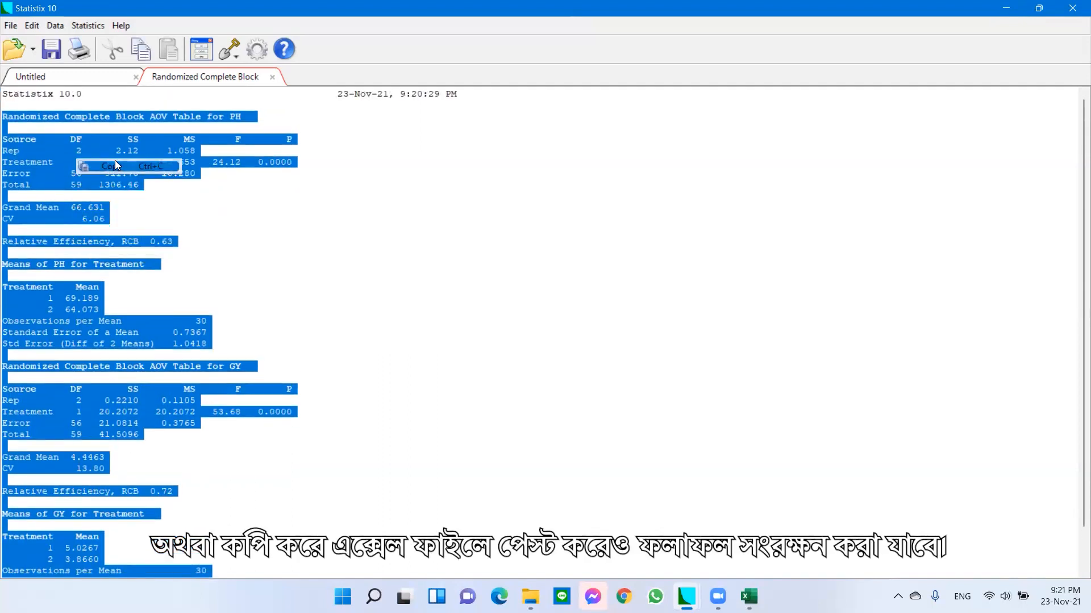
- Restore the smaller Statistix window, add a new sheet to the Excel workbook and paste the copied AOV results at cell A1
click(1040, 8)
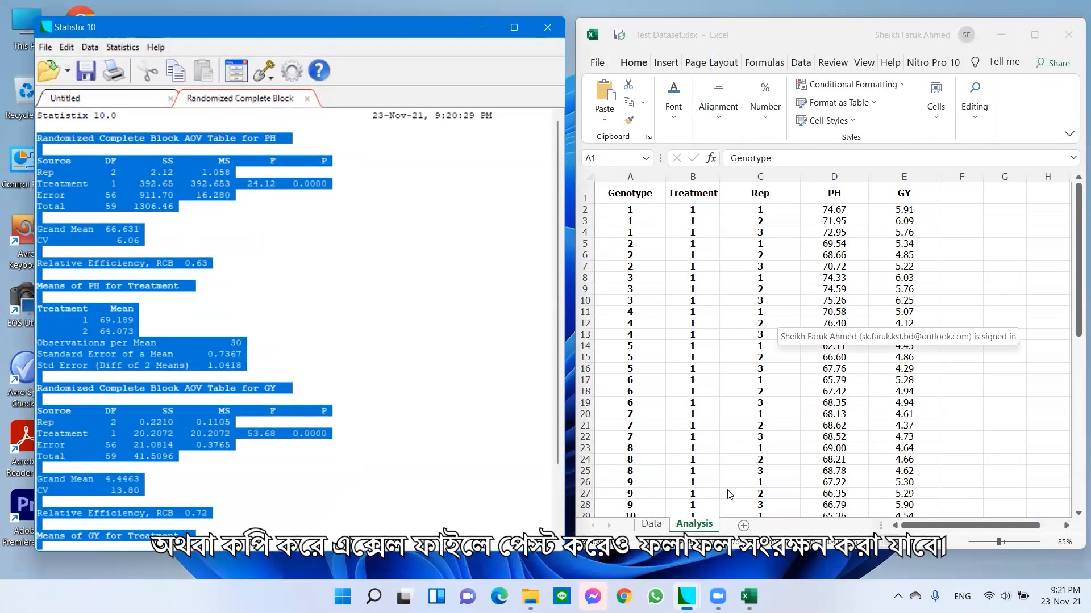
click(743, 525)
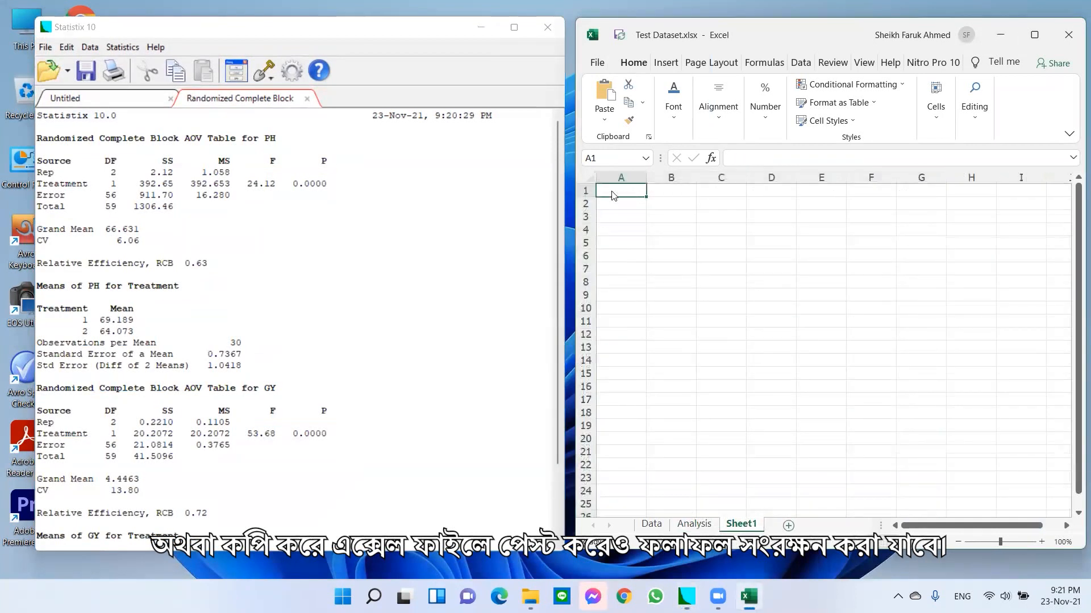
right_click(614, 195)
click(642, 254)
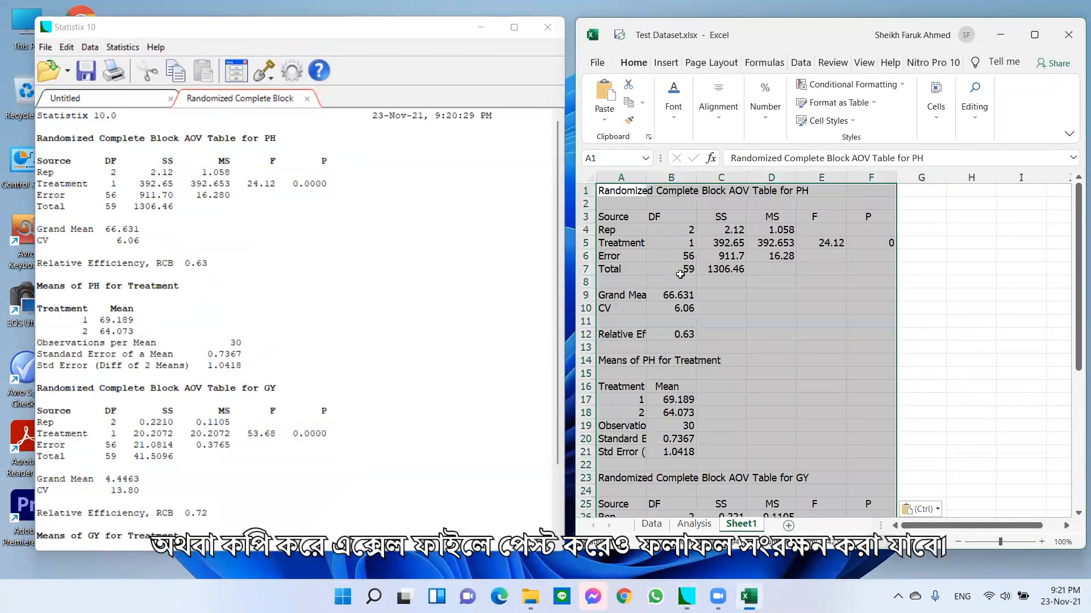